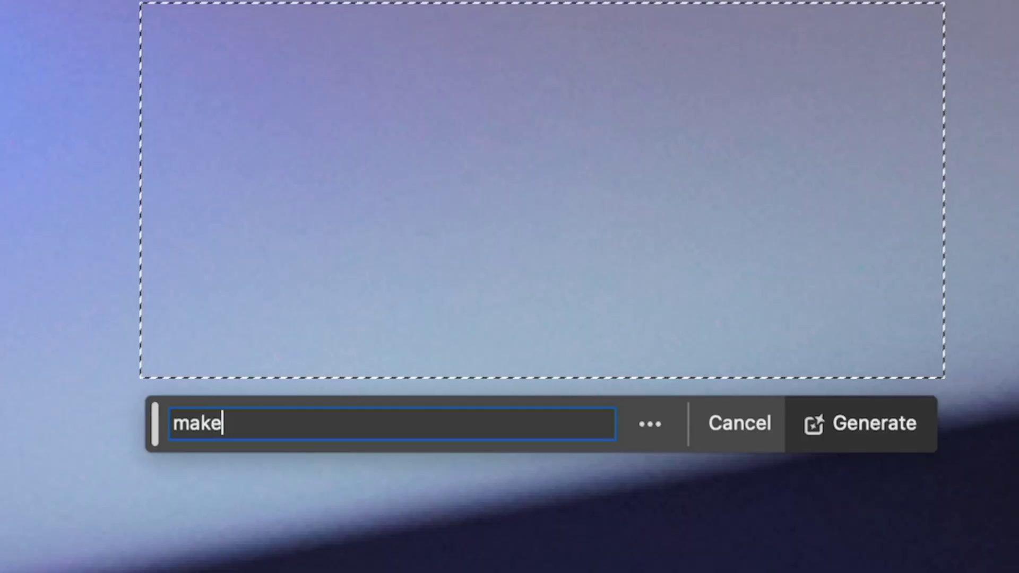
Enter "make me lots of money" as the generative fill prompt for the rectangular selection.
type("me lots of money")
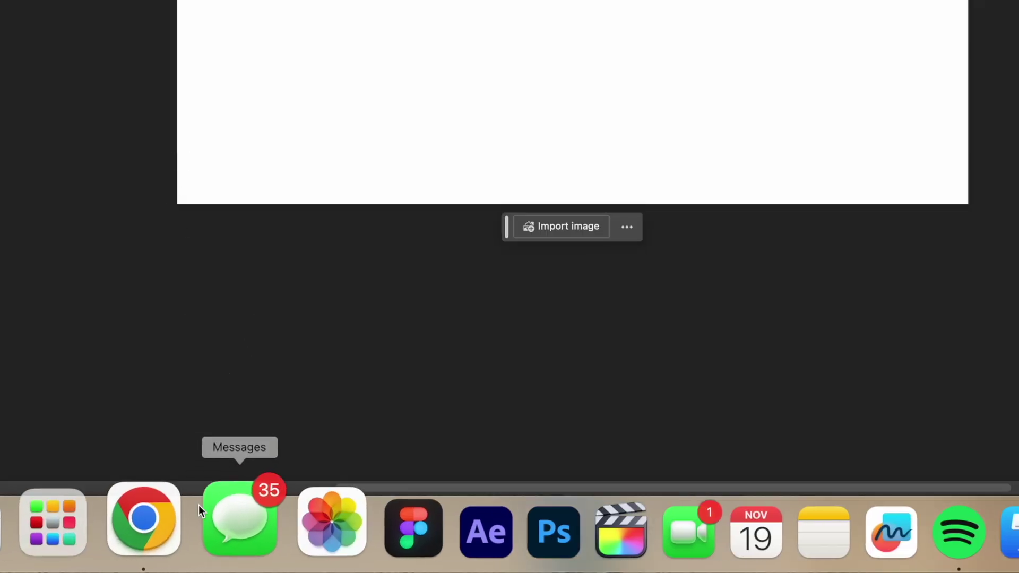
Switch to Chrome and search Pexels for desert landscape photos.
left_click(254, 553)
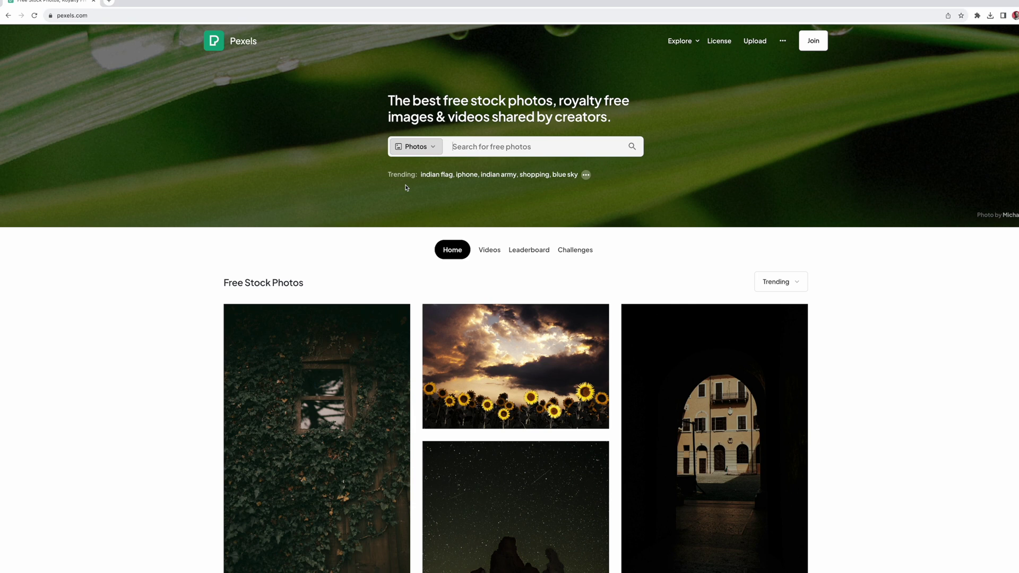
left_click(506, 148)
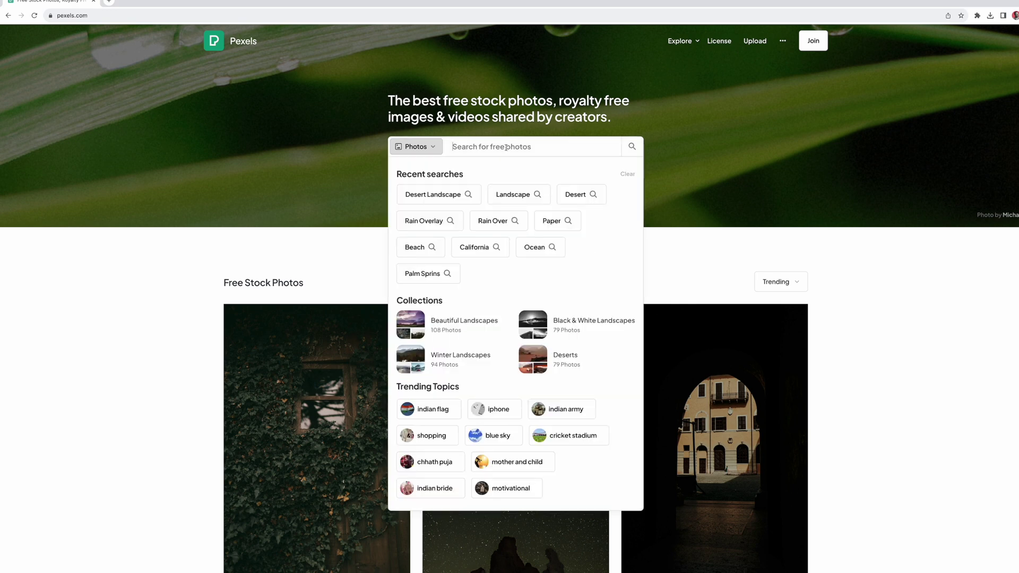
left_click(447, 200)
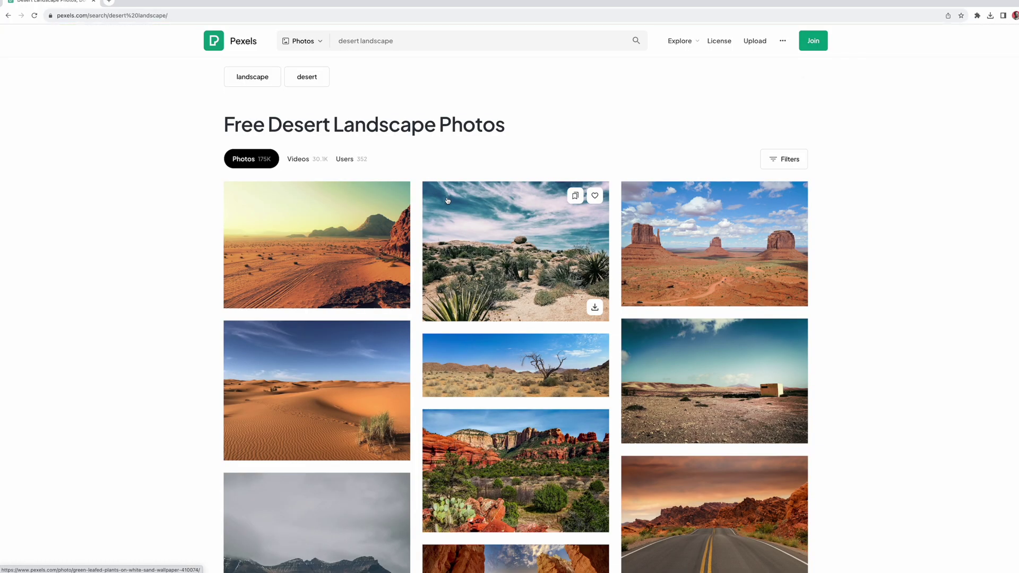
Download the Pixabay photo of the desert road with red rocks and yellow centre lines, and dismiss the thank-you notice.
scroll(477, 212, "down", 1)
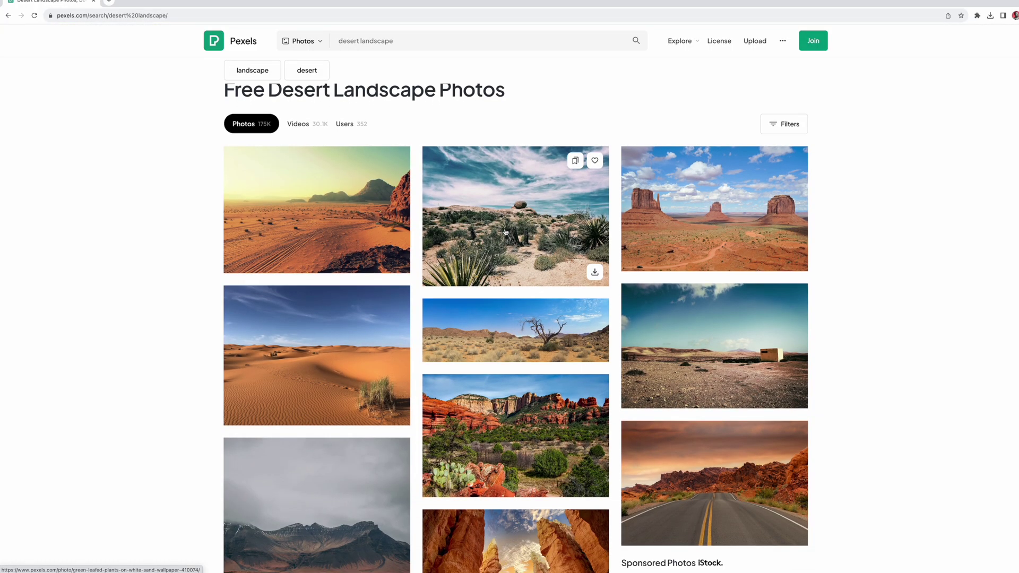
scroll(497, 234, "down", 3)
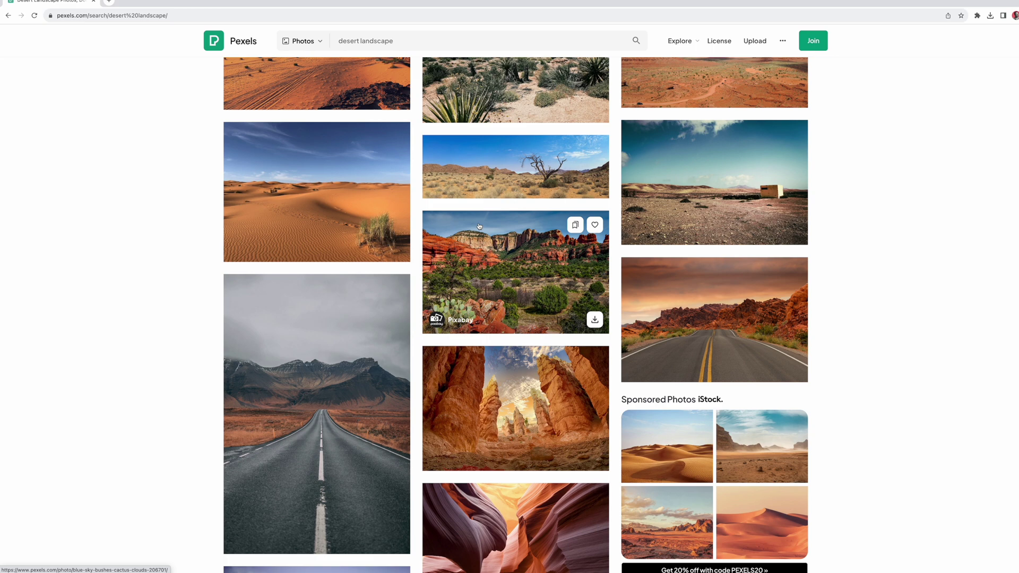
scroll(479, 226, "down", 2)
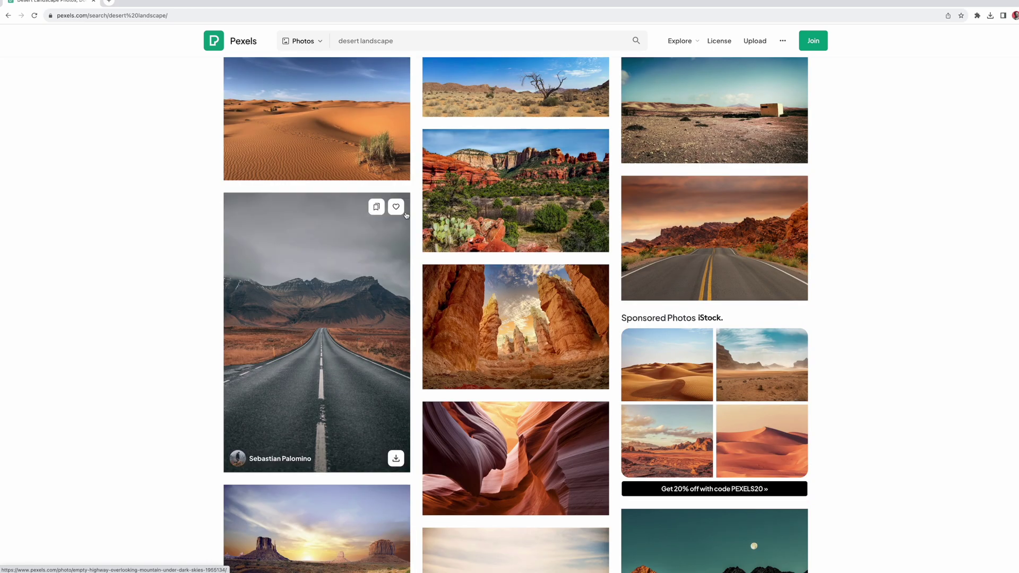
scroll(401, 218, "up", 1)
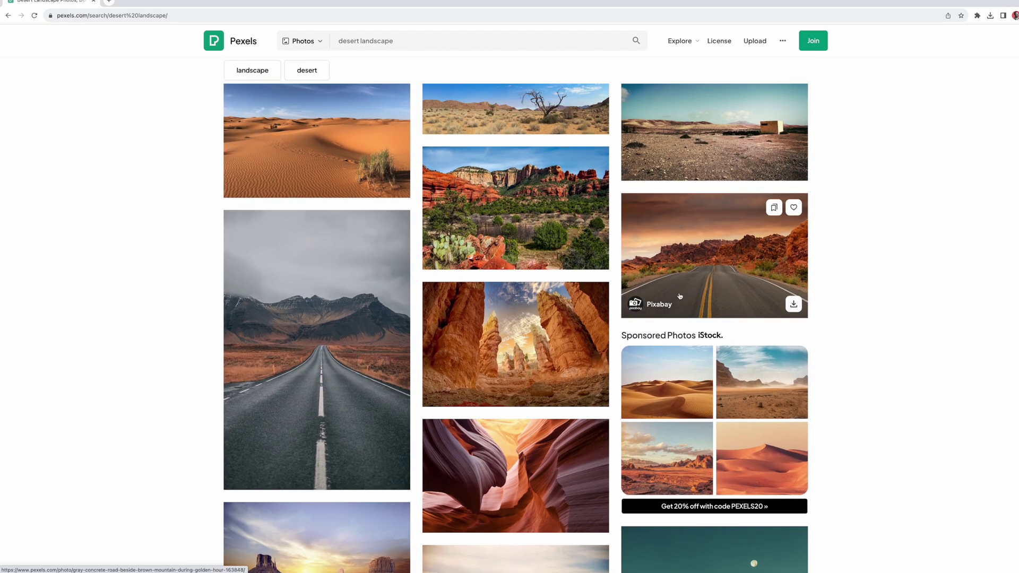
left_click(790, 306)
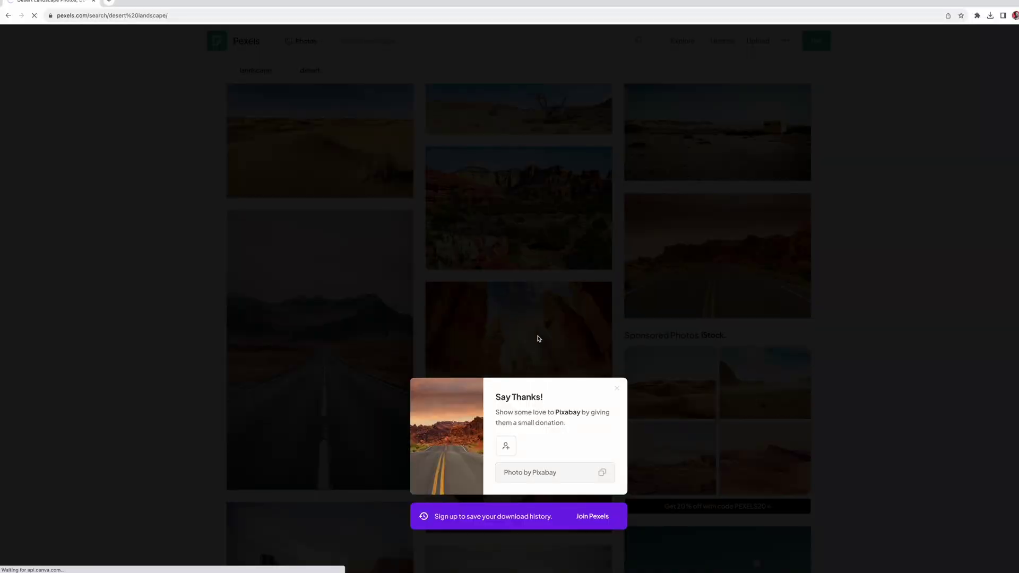
left_click(722, 255)
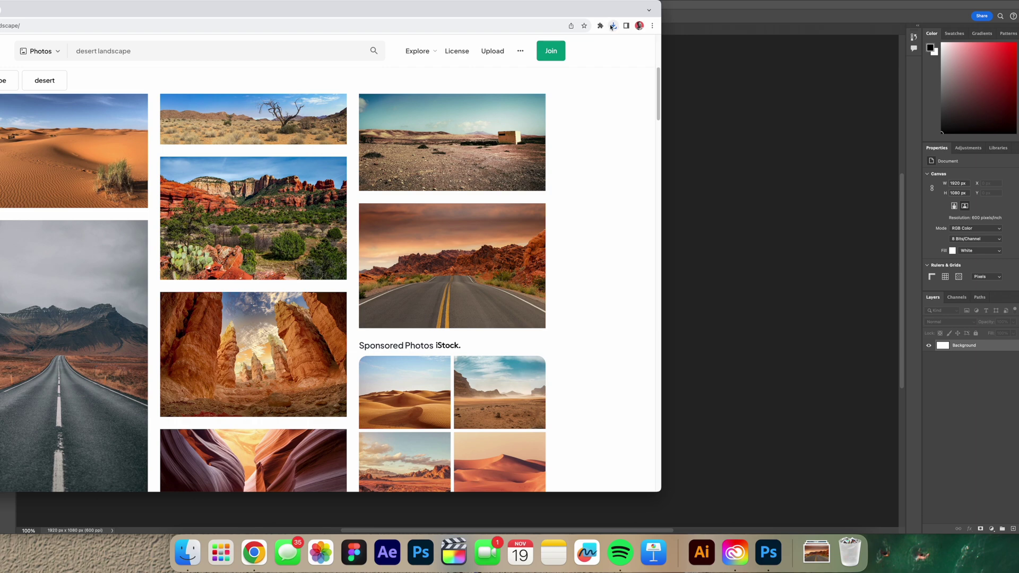
Place pexels-pixabay-163848 (1).jpg in the Photoshop document, scaled to 1920 px wide and positioned vertically at about -163 px to fill the canvas.
left_click(612, 26)
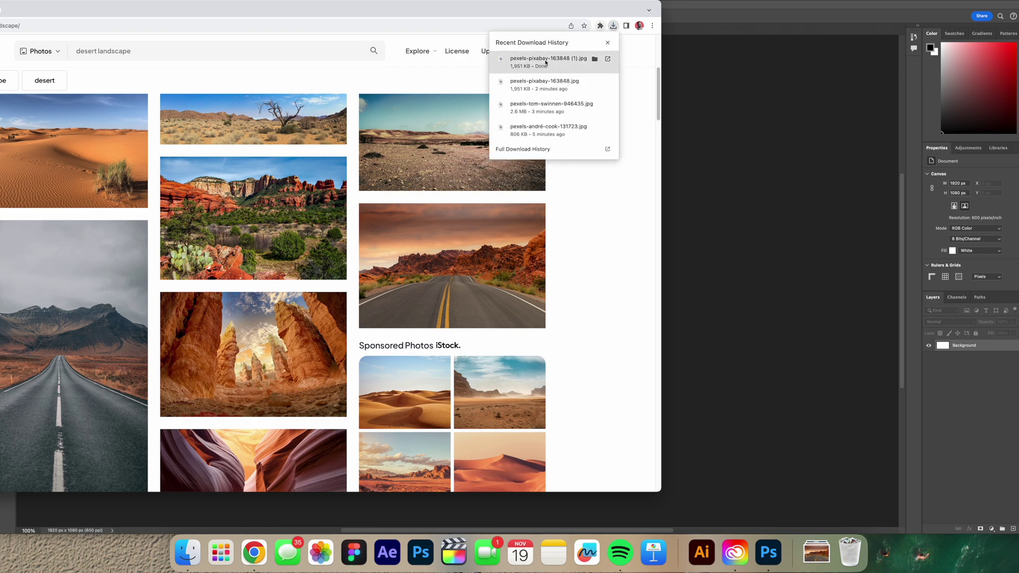
left_click_drag(583, 58, 774, 193)
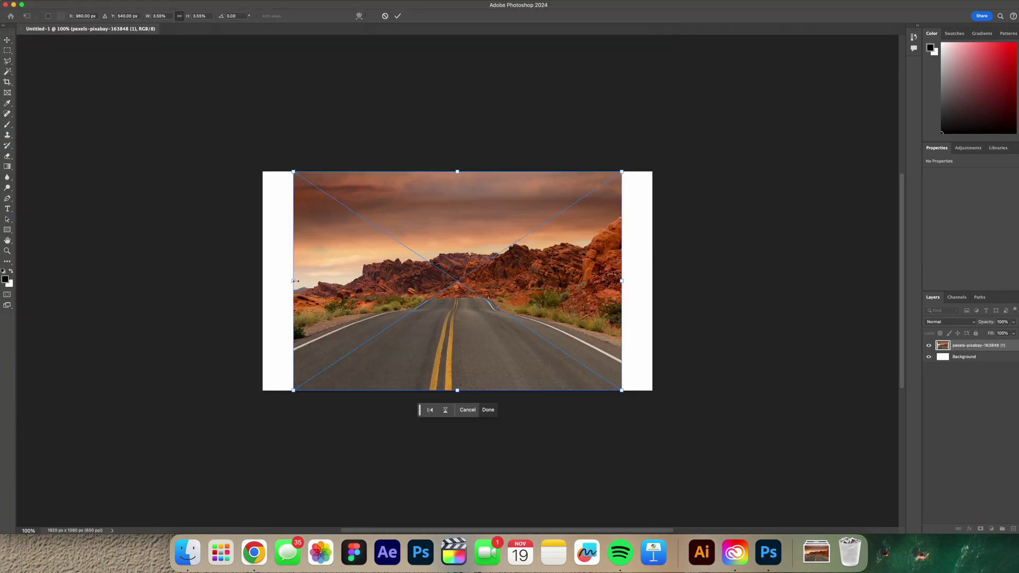
left_click_drag(294, 281, 263, 280)
left_click_drag(621, 281, 652, 281)
left_click_drag(499, 309, 498, 289)
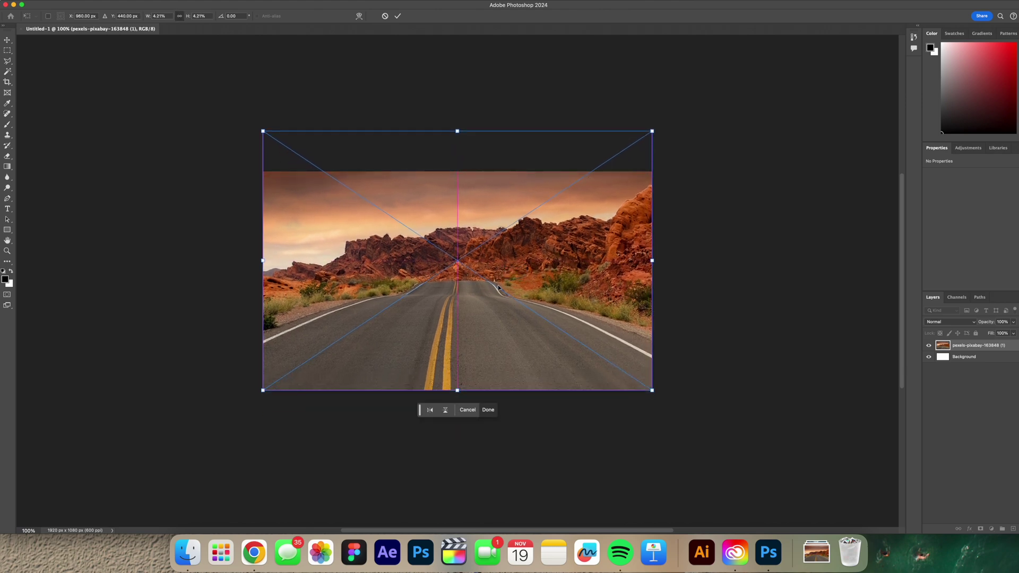
left_click_drag(528, 246, 511, 269)
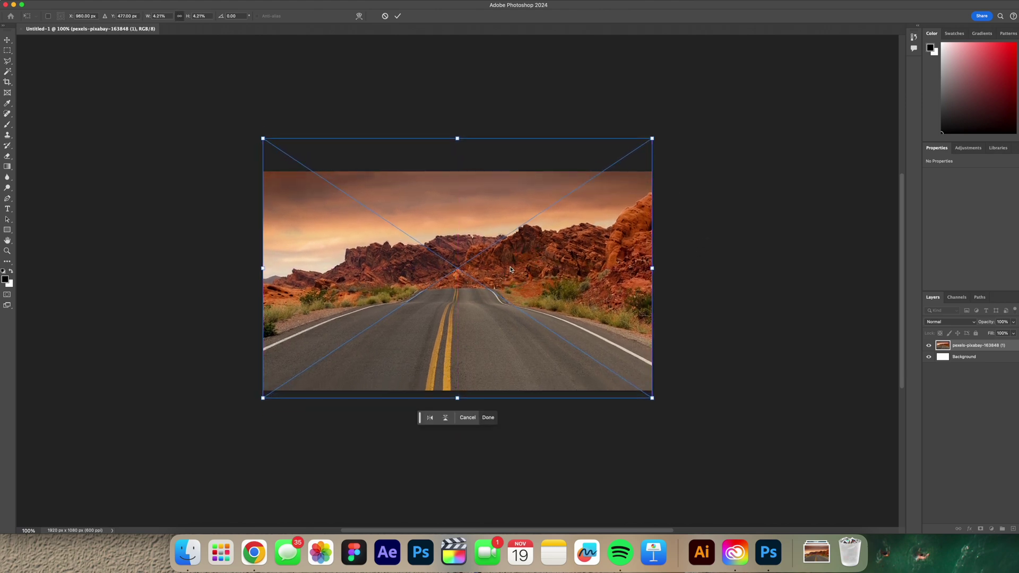
key("Return")
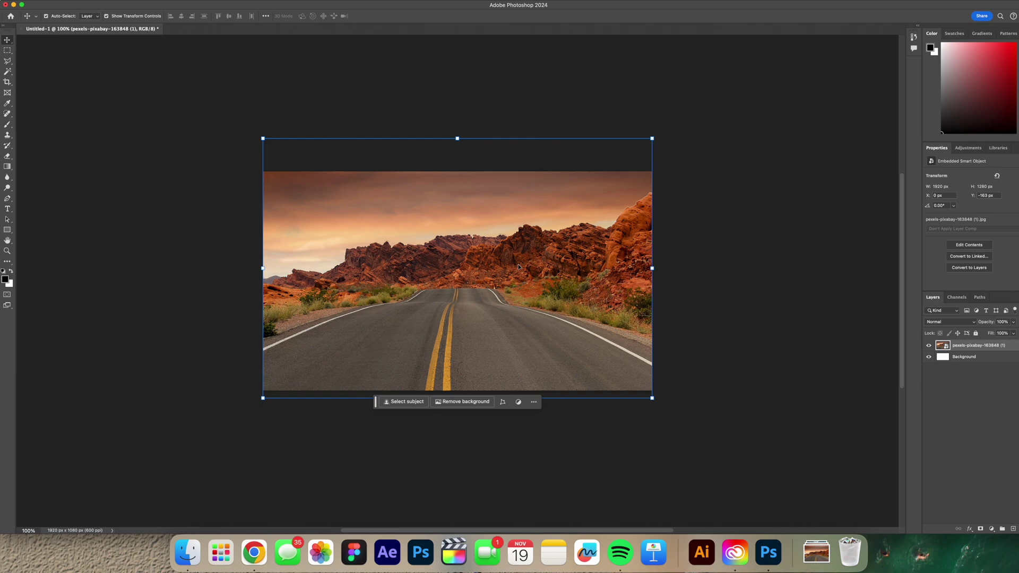
Add a new empty layer above the desert road photo.
key("super+equal")
key("super+equal")
key("super+minus")
key("super+minus")
left_click(1012, 530)
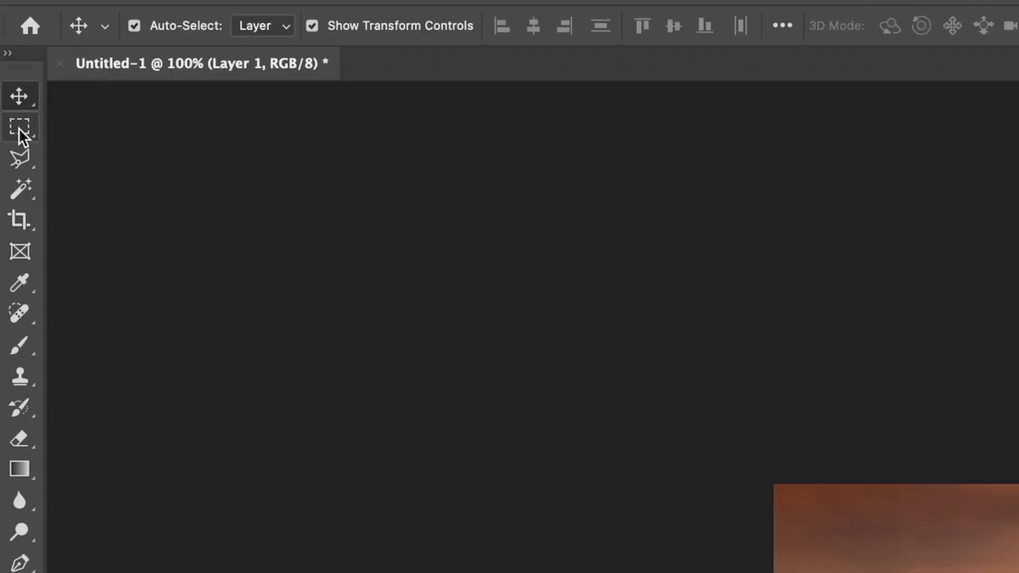
Marquee an area about 567 by 398 px in the upper-left sky of the photo and generate a fill from the prompt "Spaceship ufo".
left_click(19, 128)
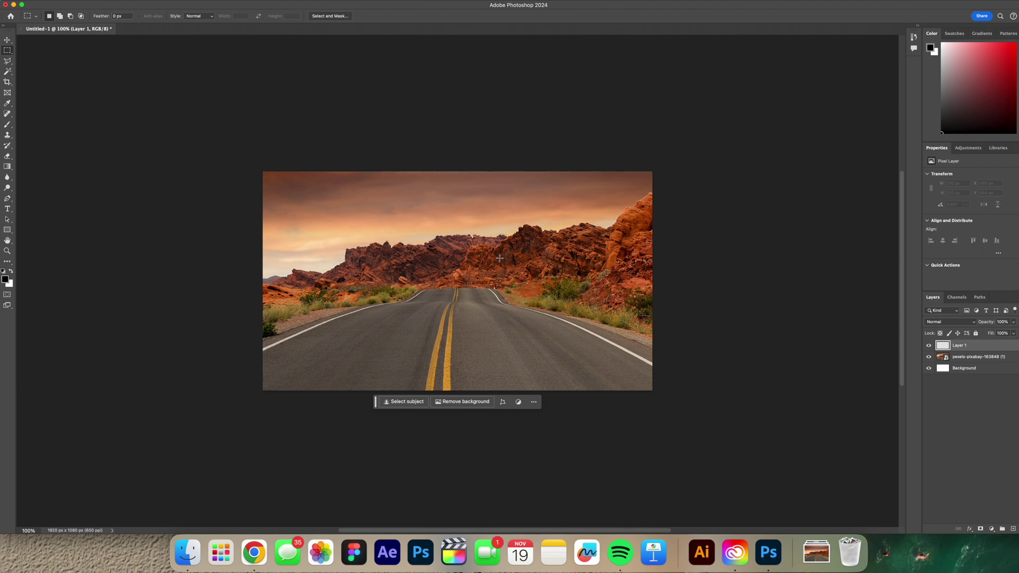
key("super+plus")
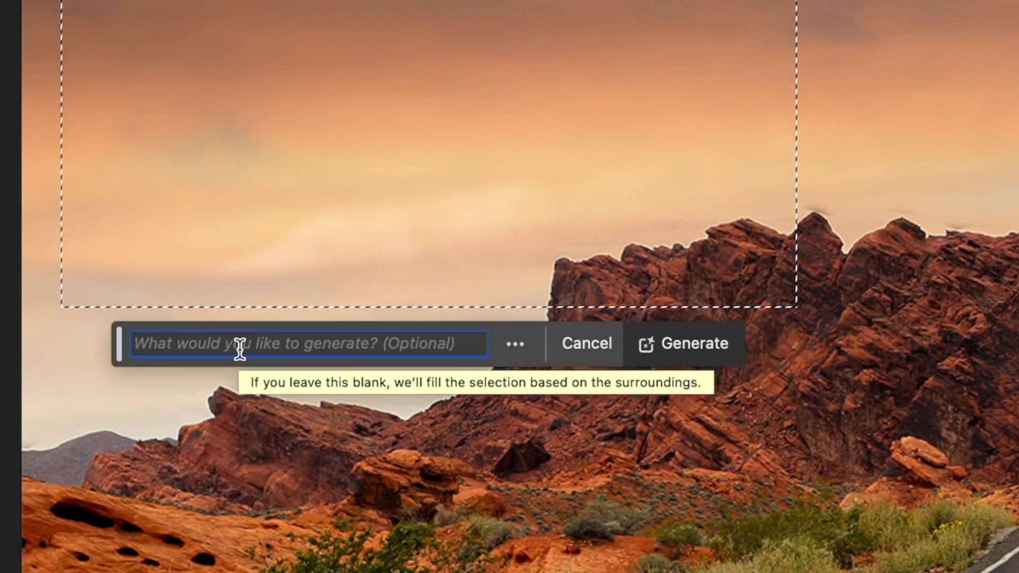
type("Space")
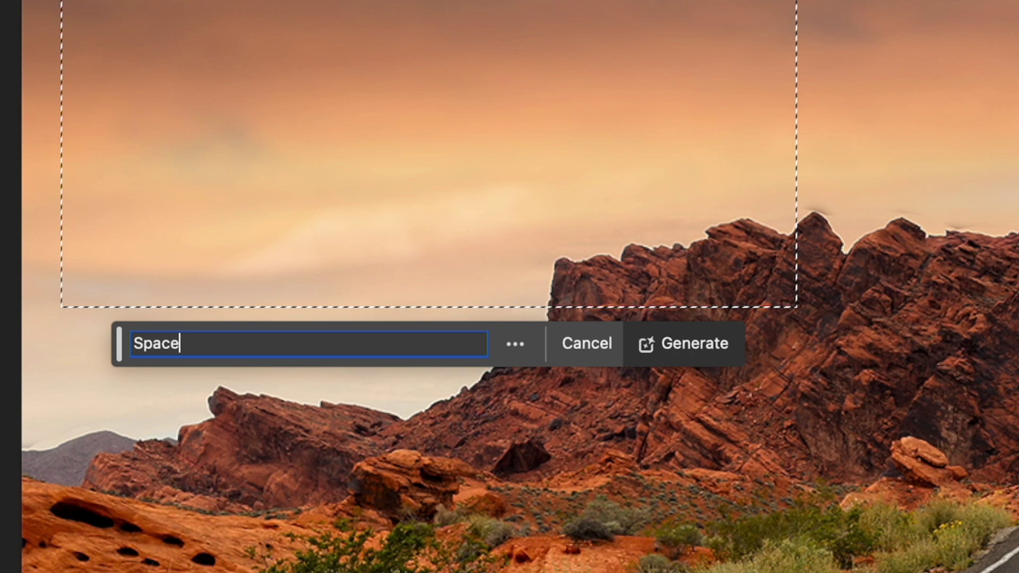
type("ship uf")
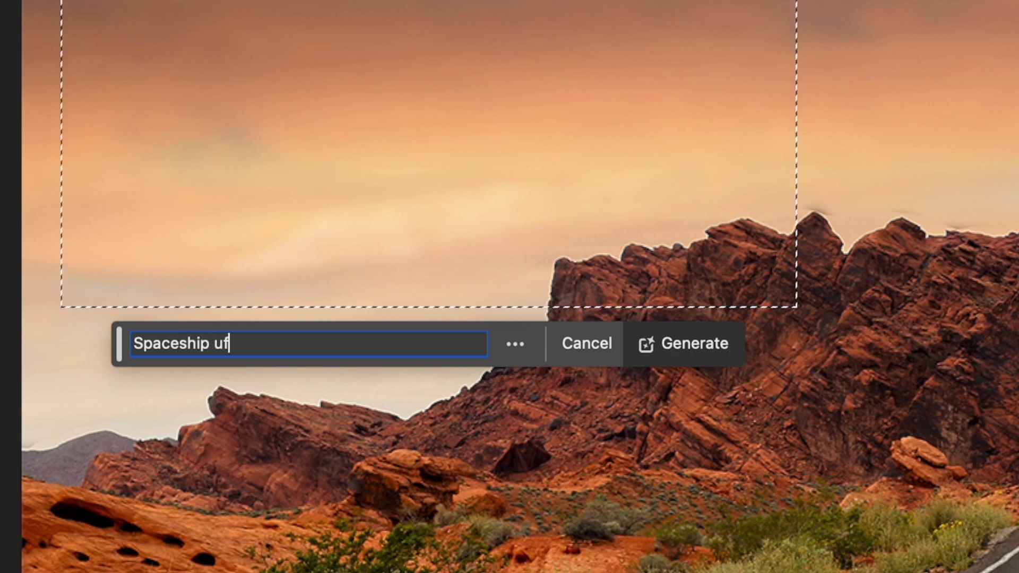
type("o")
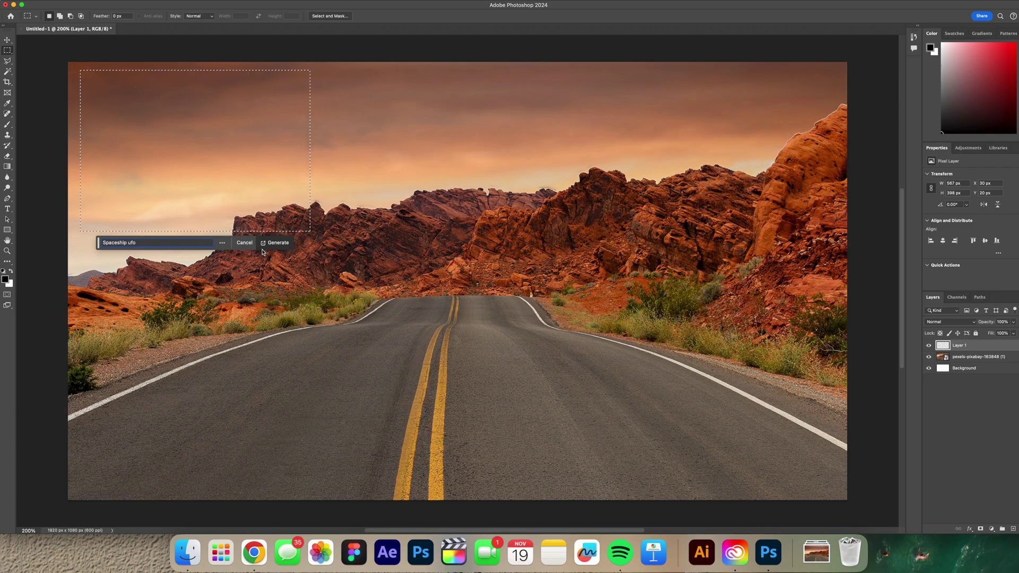
left_click(275, 243)
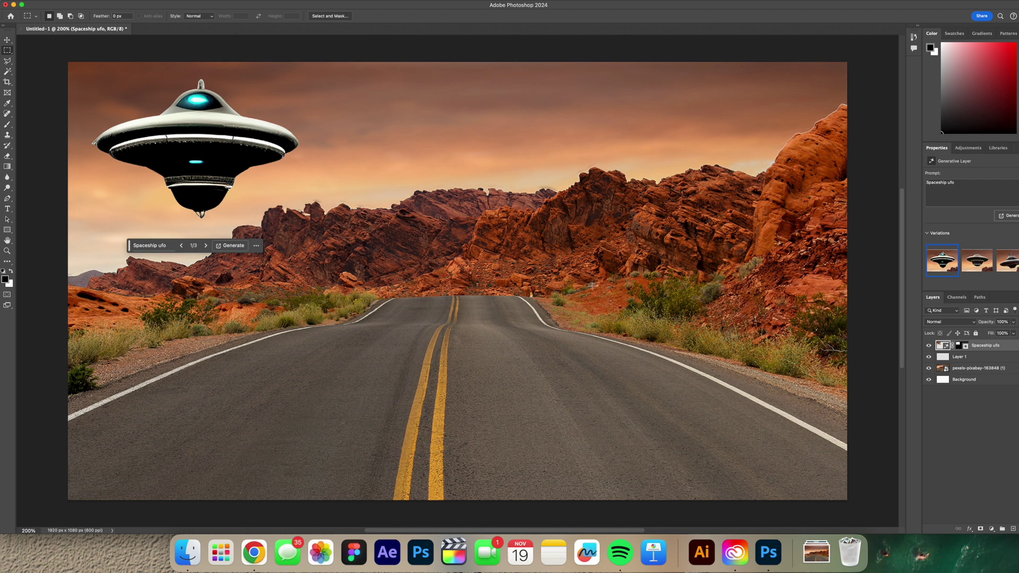
Generate more variations of the spaceship and choose the third one, the flat UFO with a yellow ring and tall antenna.
left_click(205, 245)
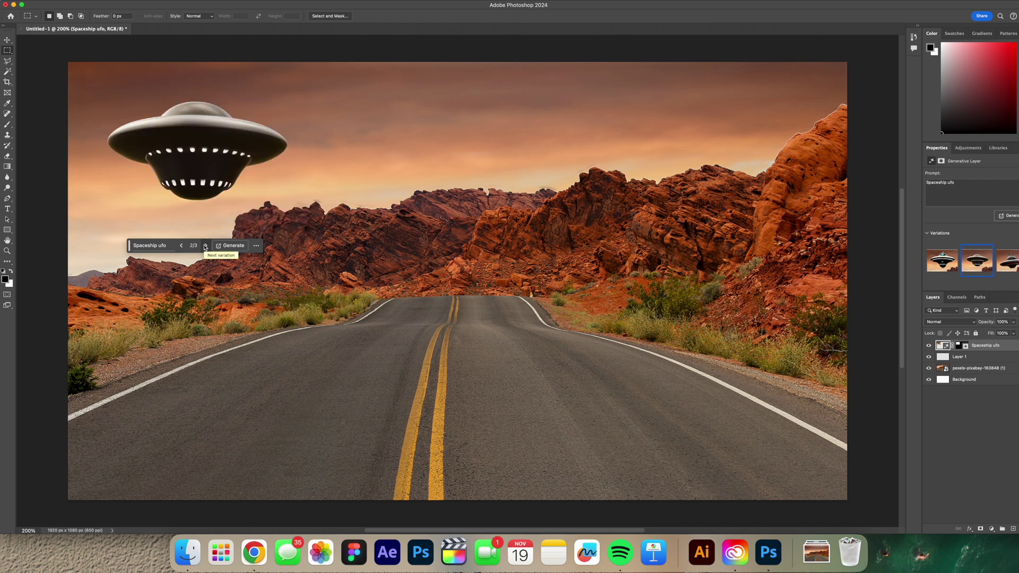
left_click(205, 246)
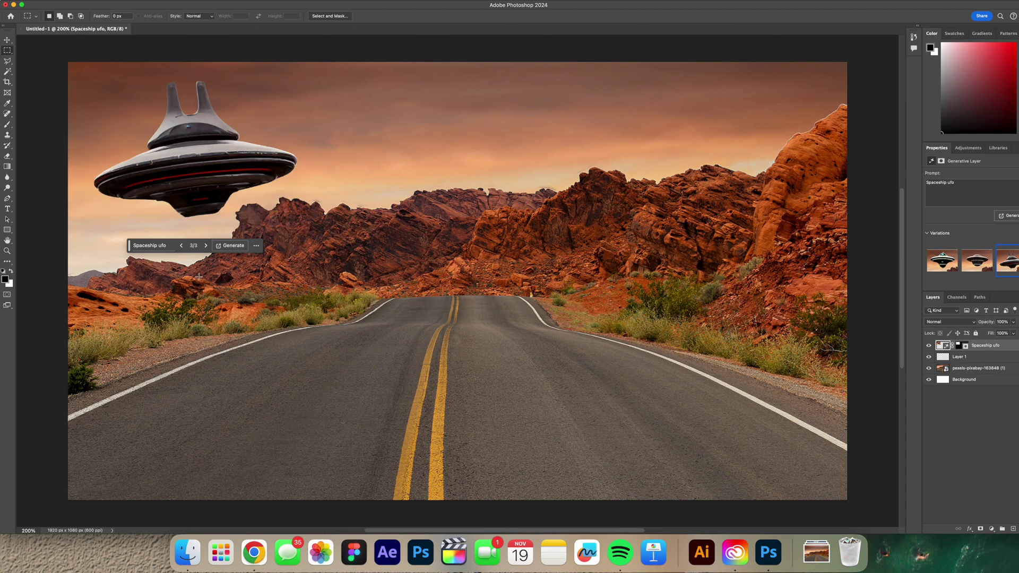
left_click(178, 245)
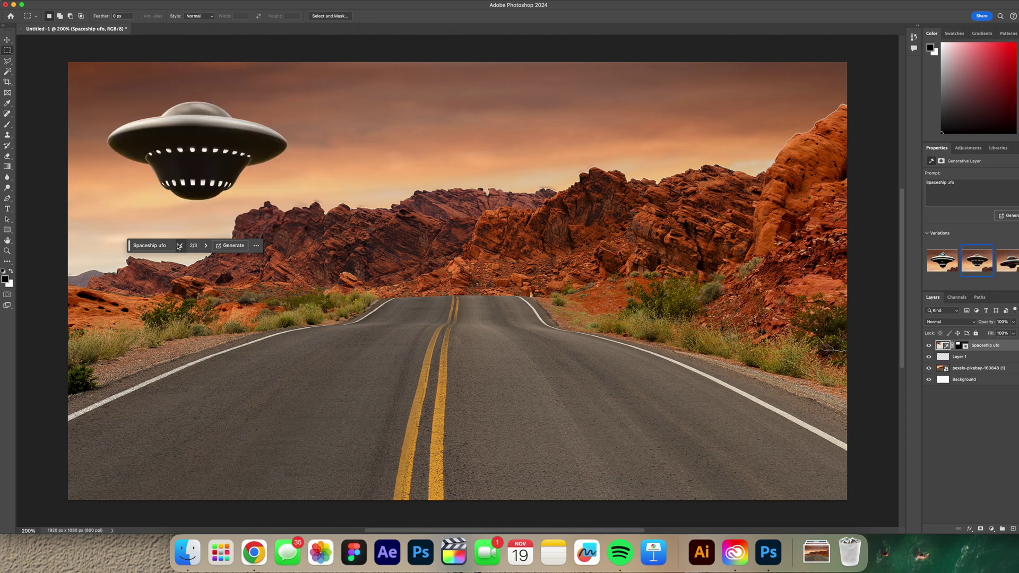
left_click(233, 246)
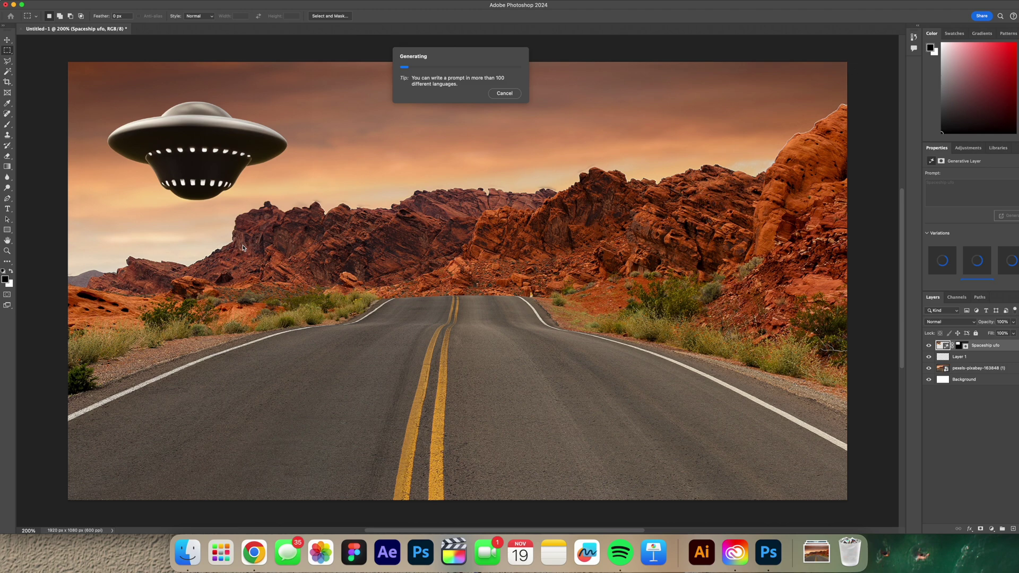
left_click(206, 247)
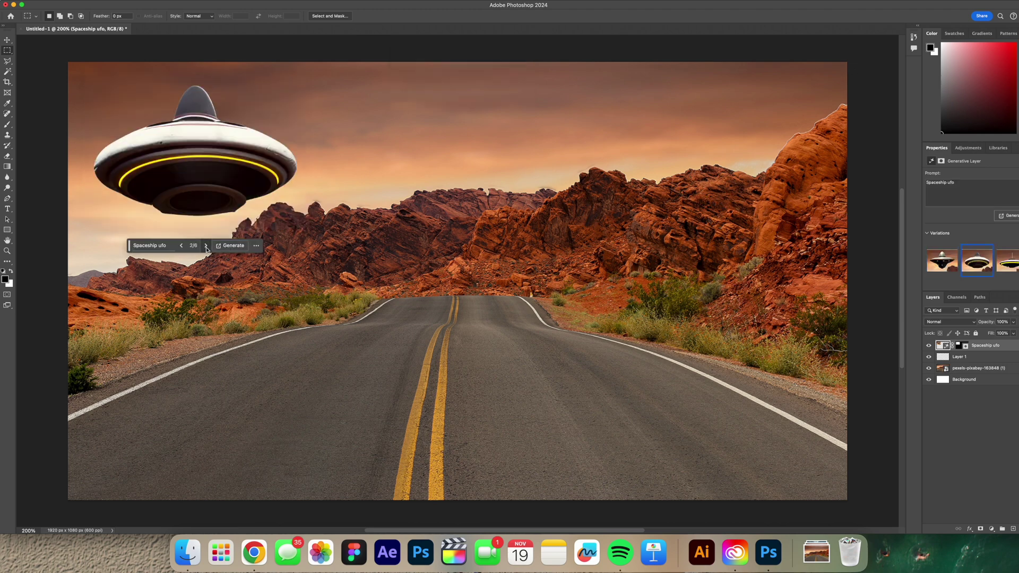
left_click(207, 246)
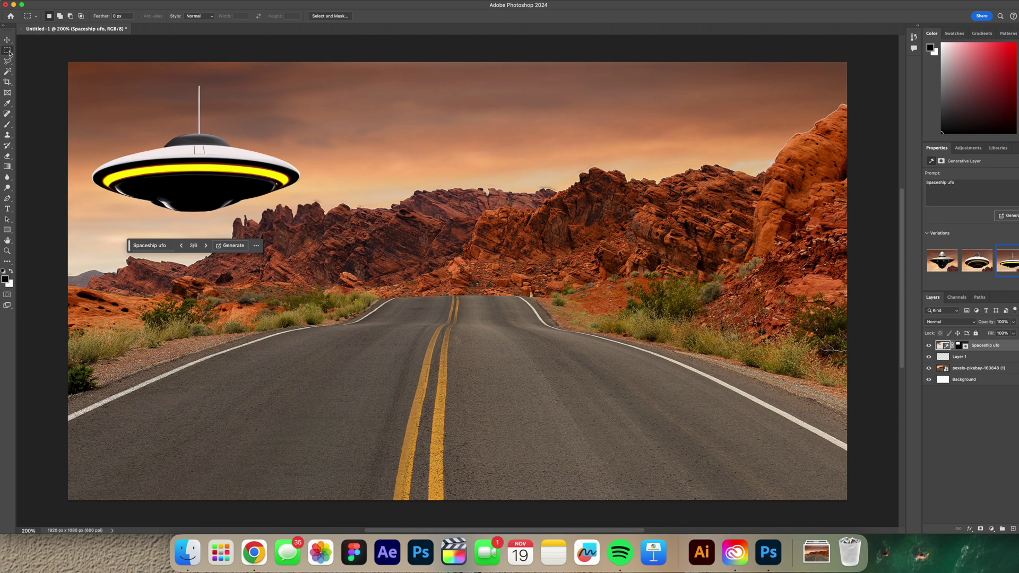
Outline a polygonal lasso selection over the road's right lane, extending from the foreground up to the rocks and roadside bushes.
key("l")
left_click(456, 469)
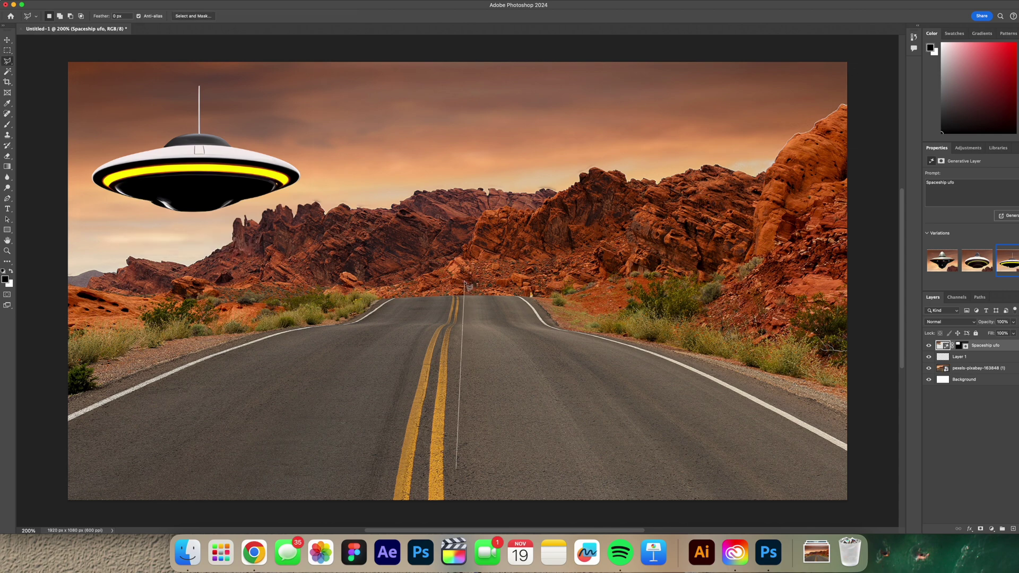
left_click(463, 285)
left_click(591, 262)
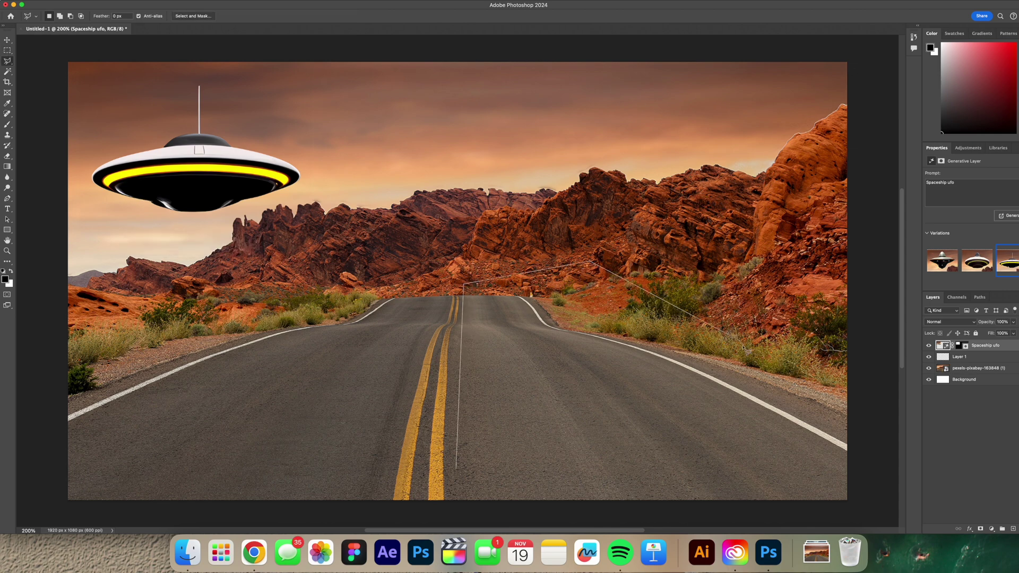
left_click(777, 469)
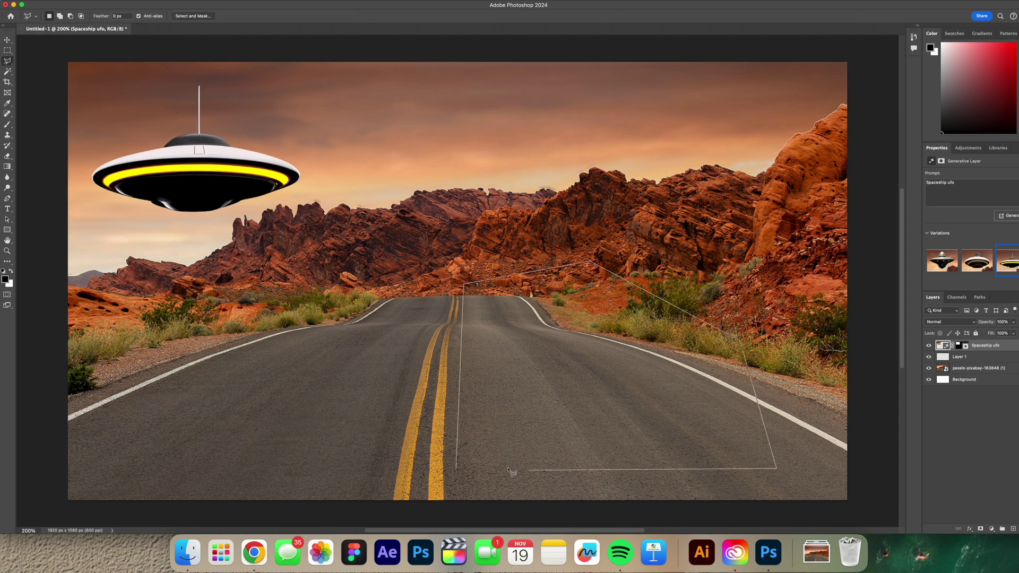
left_click(457, 468)
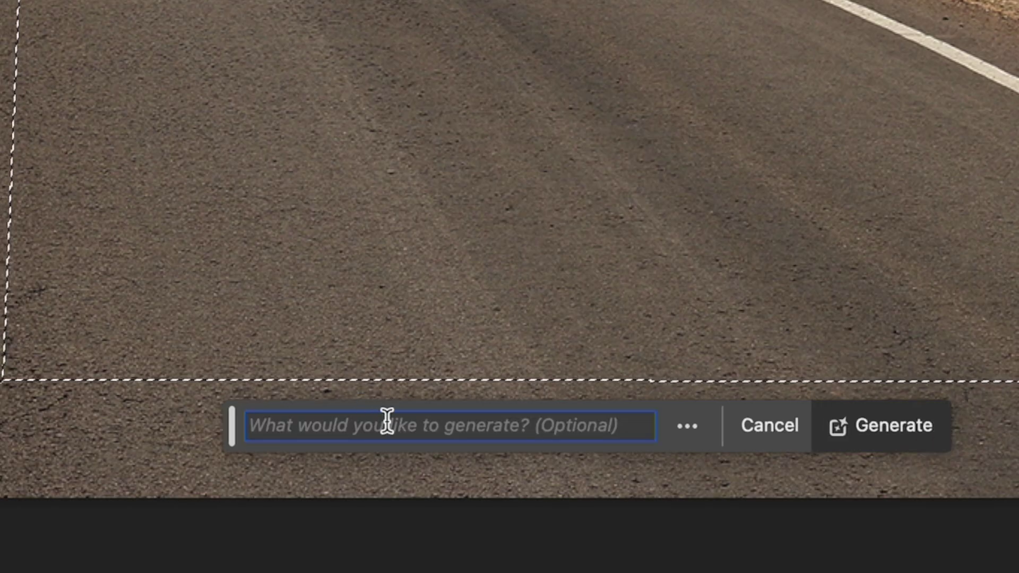
Generate a fill in the polygonal selection from the prompt "retro car on fire".
type("retro")
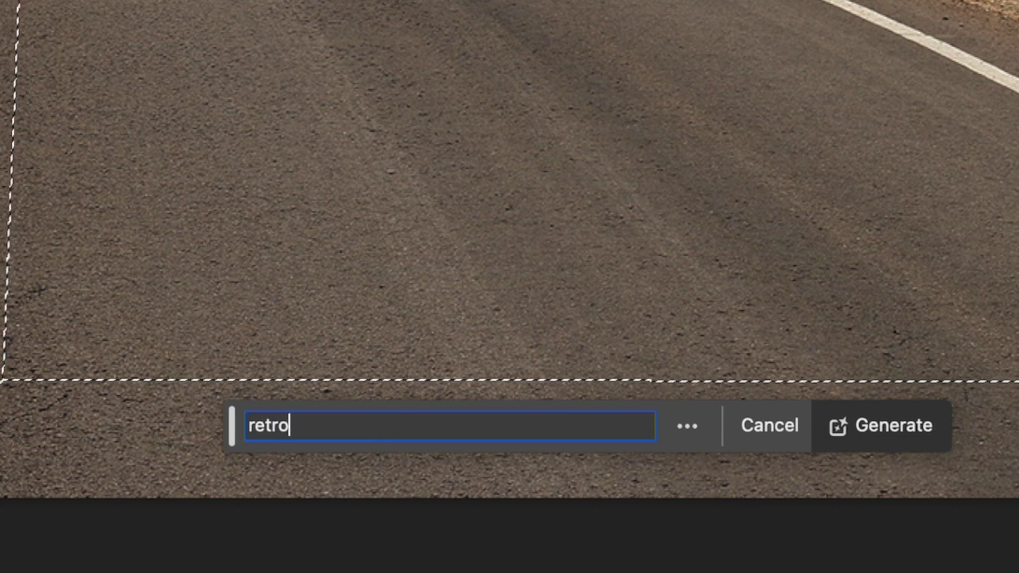
type(" car on fire")
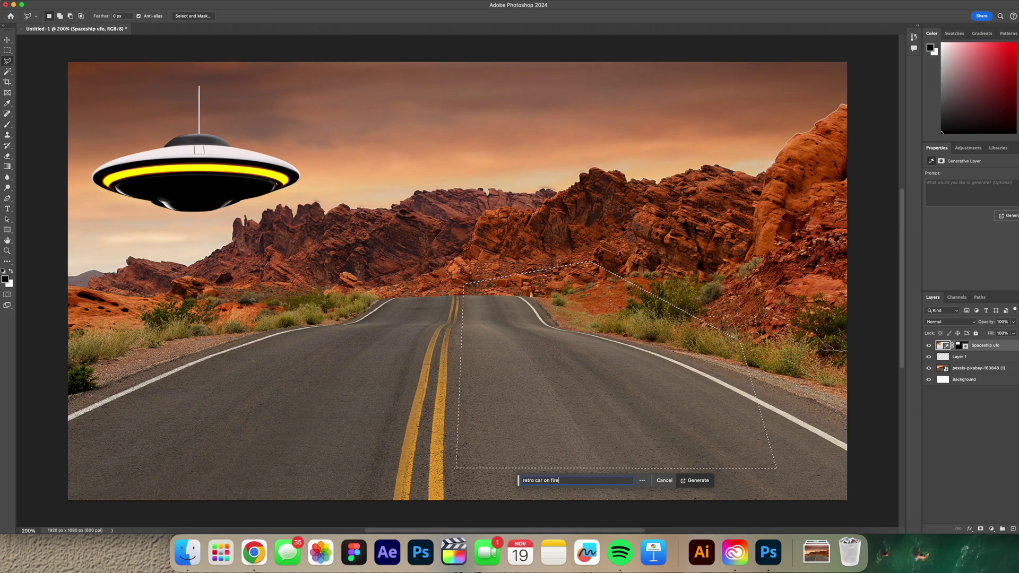
key("Return")
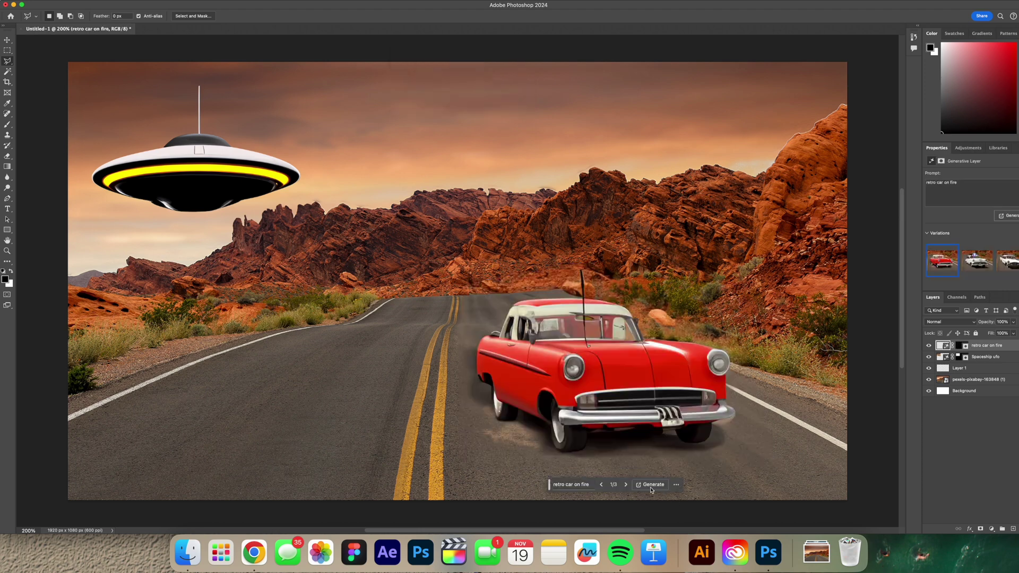
Regenerate the car with the prompt "retro car" and choose the black car with the cream roof.
left_click(625, 484)
left_click(626, 484)
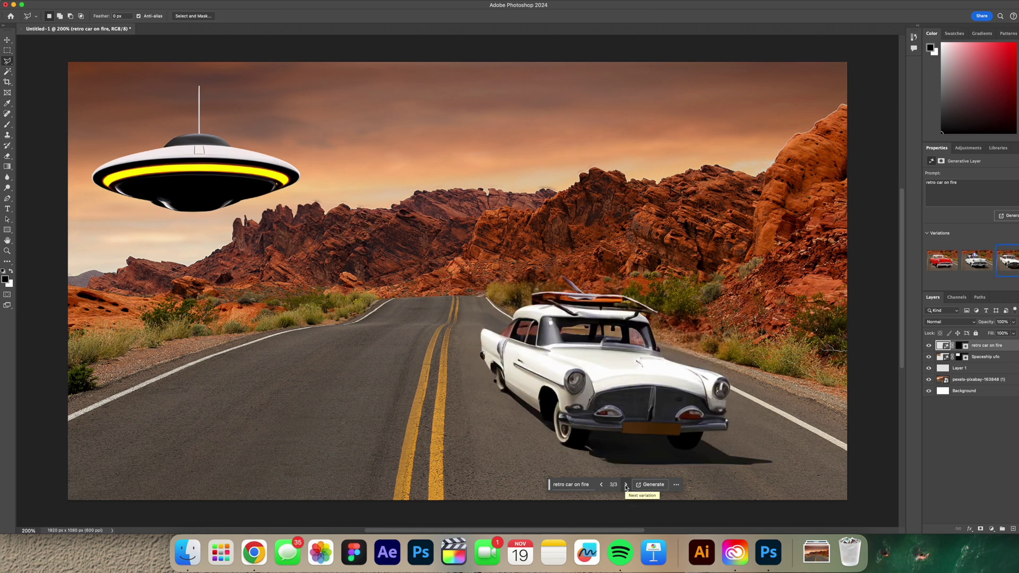
left_click(584, 483)
left_click(543, 484)
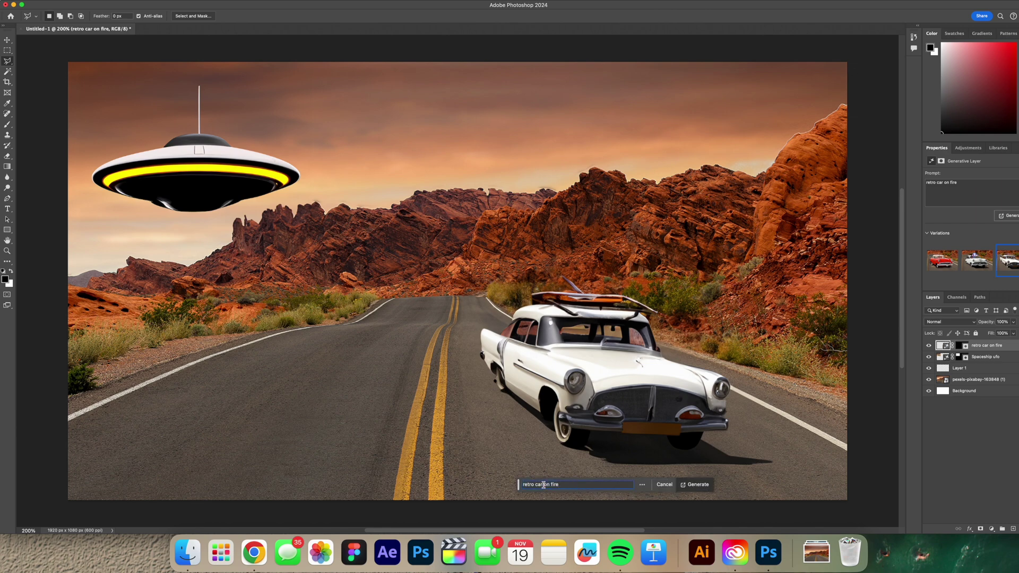
left_click_drag(544, 485, 579, 488)
left_click(690, 485)
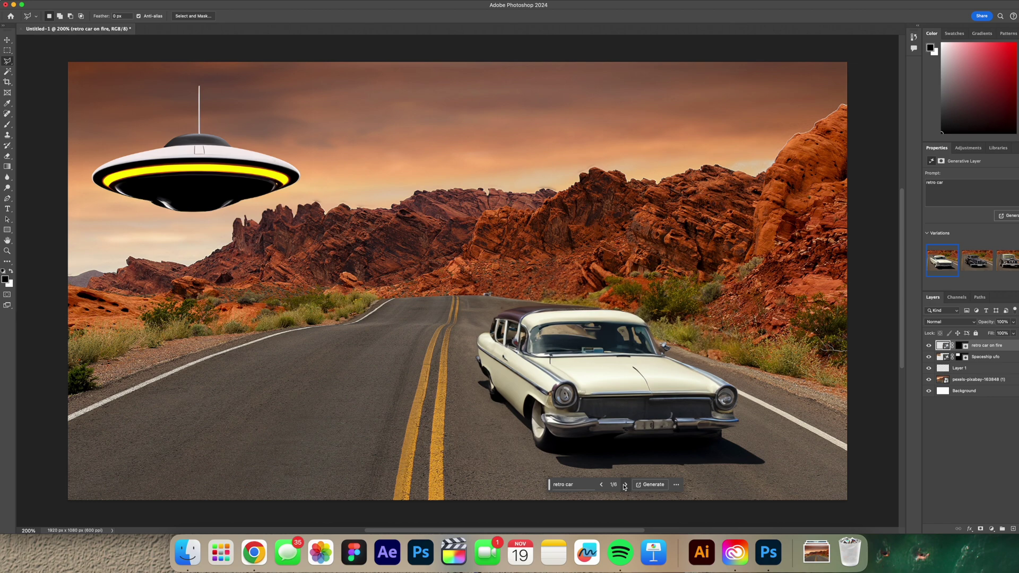
left_click(625, 485)
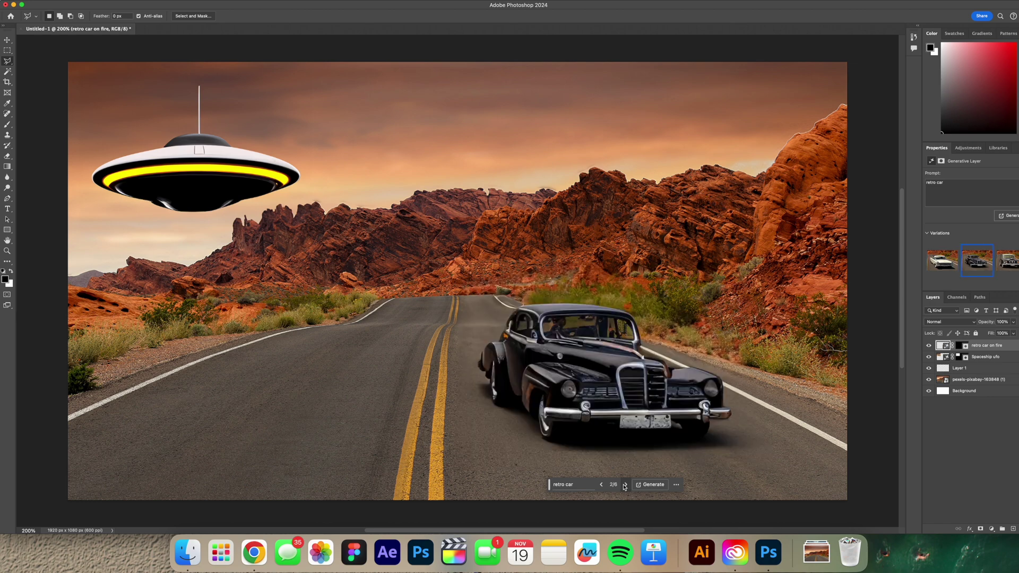
left_click(625, 485)
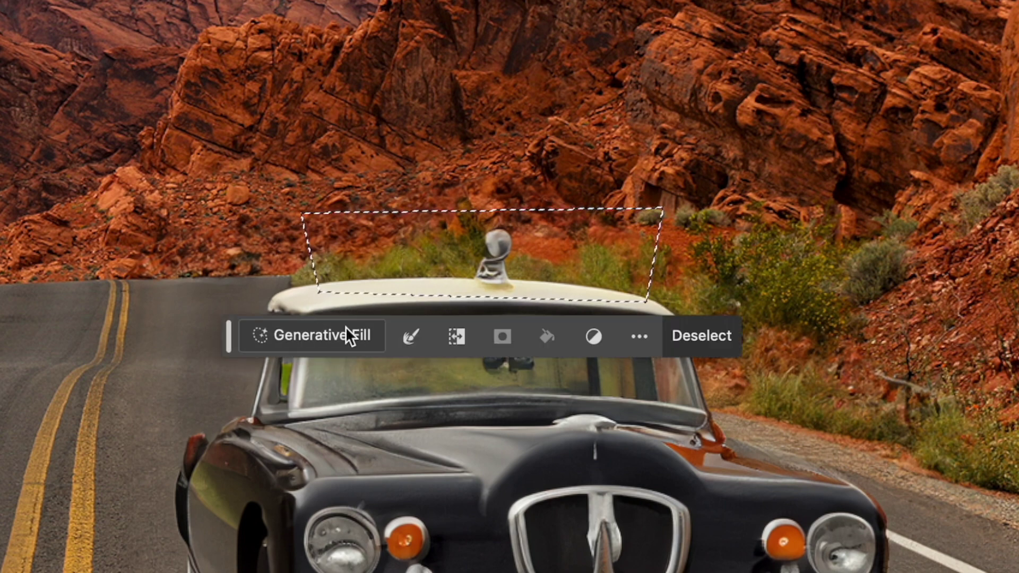
Generate a fill from the prompt "police lights" in the selection above the car's roof.
left_click(348, 336)
type("police lig")
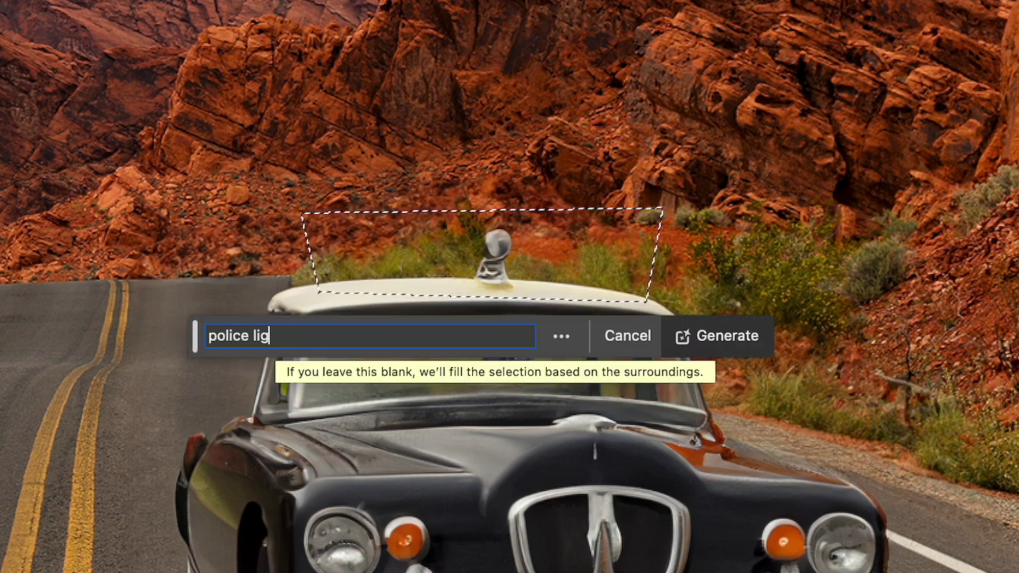
type("hts")
key("Return")
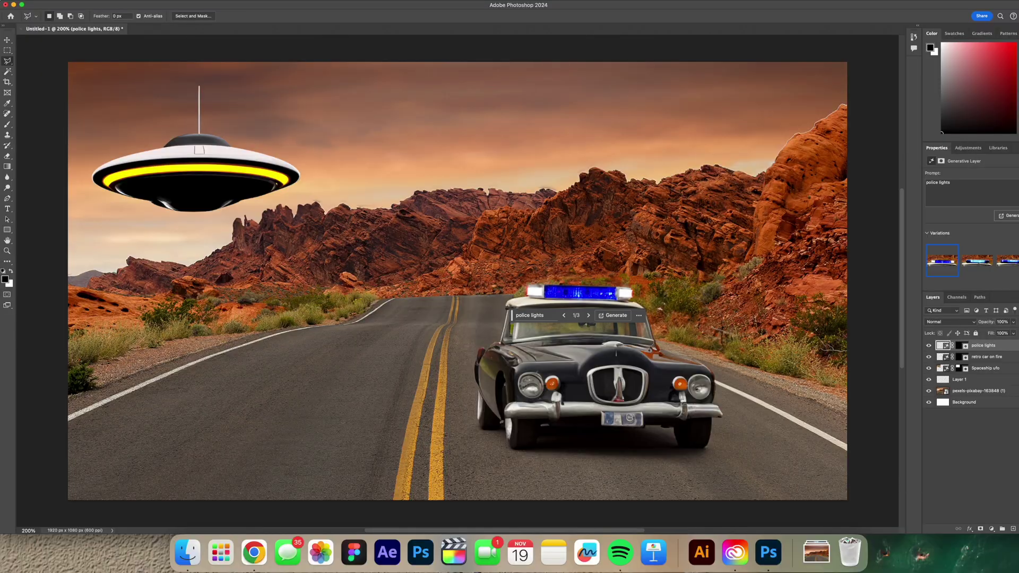
Compare the police light variations, generate more, and choose the third one, the slim red and blue light bar.
left_click(589, 315)
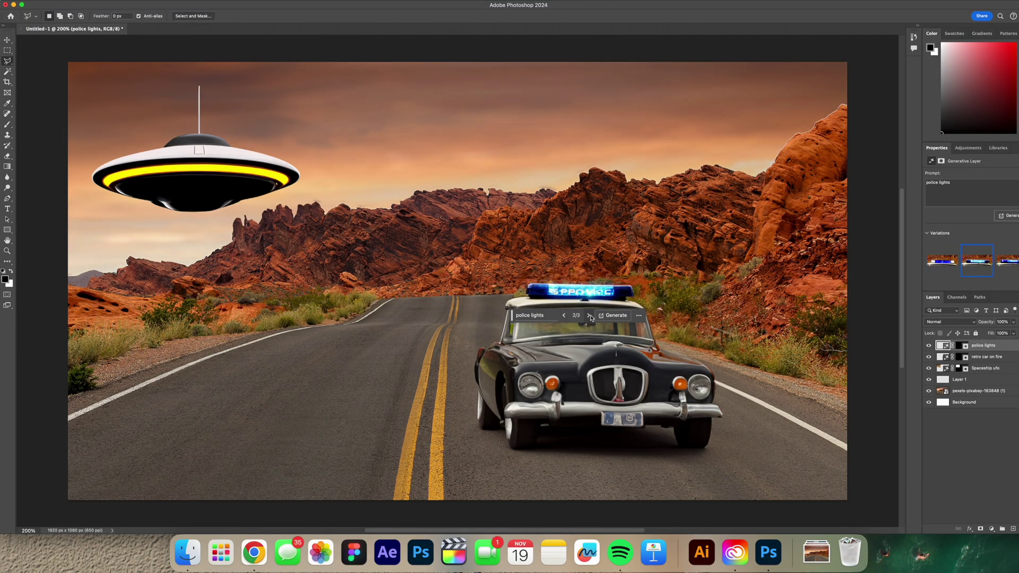
left_click(589, 317)
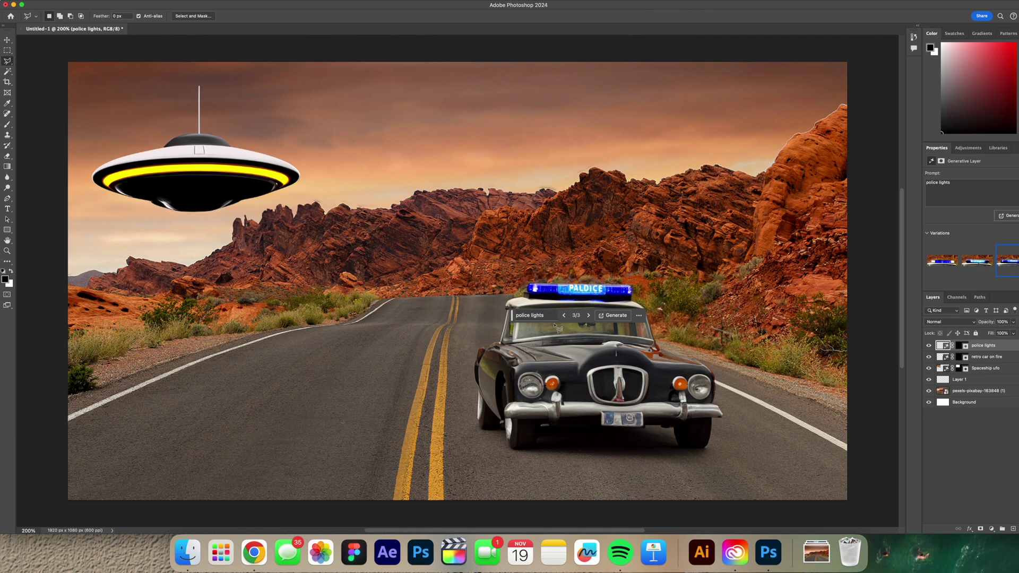
left_click(638, 316)
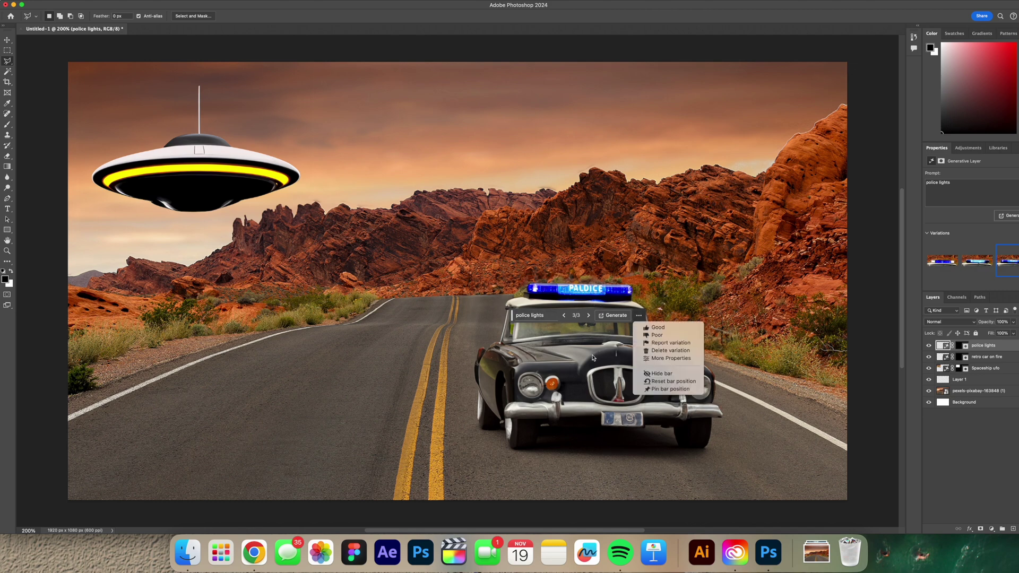
left_click(552, 314)
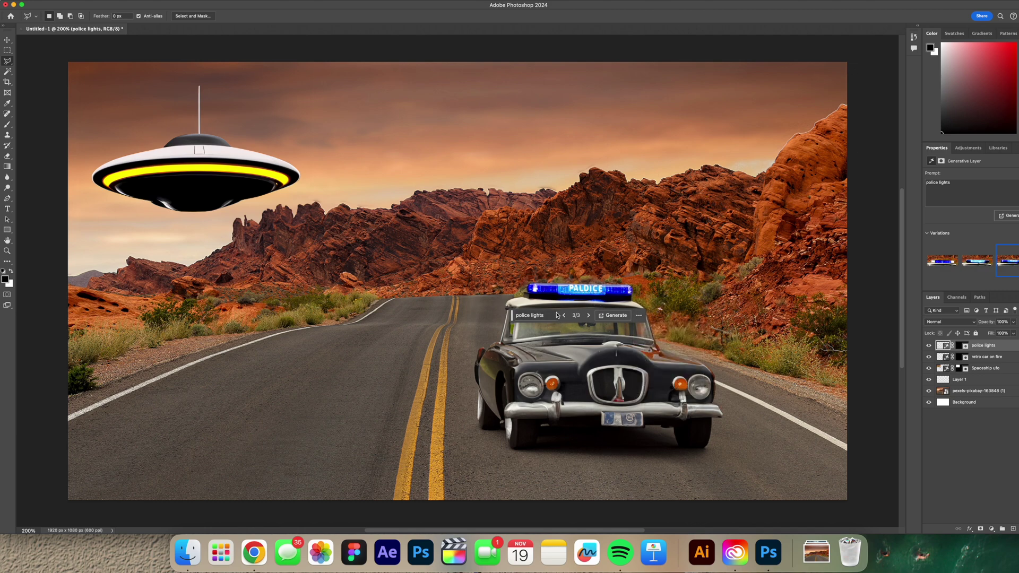
left_click(611, 316)
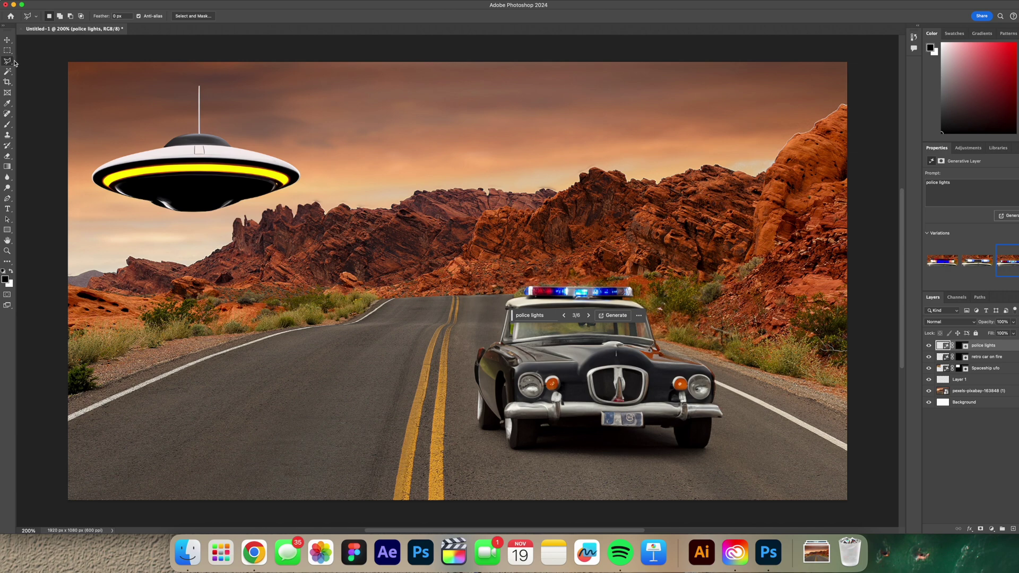
Outline a polygonal lasso selection on the road's left lane, between the white edge line and the yellow centre lines.
left_click(202, 455)
left_click(168, 398)
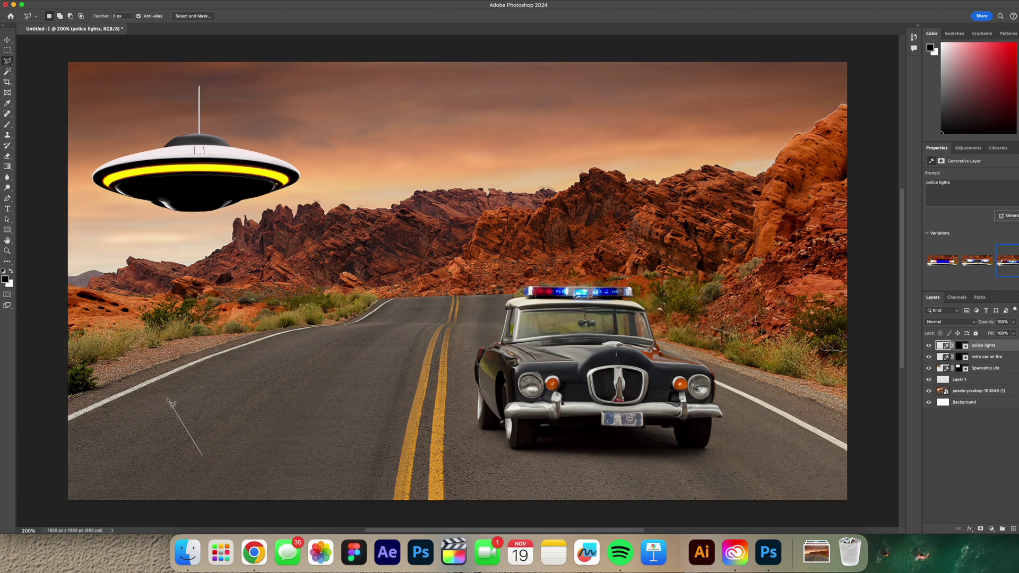
left_click(264, 346)
left_click(360, 335)
left_click(412, 347)
left_click(407, 395)
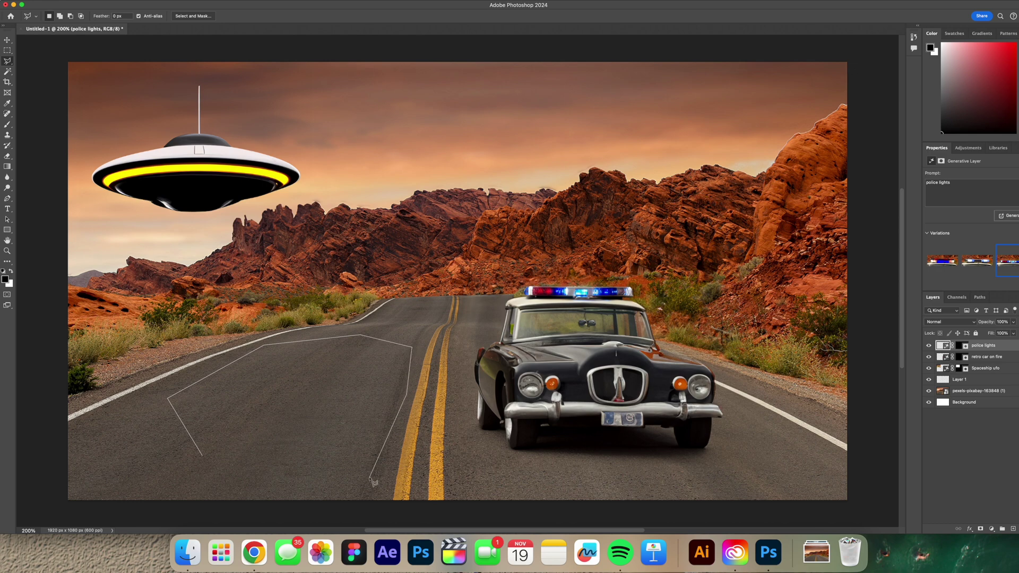
left_click(366, 471)
left_click(202, 455)
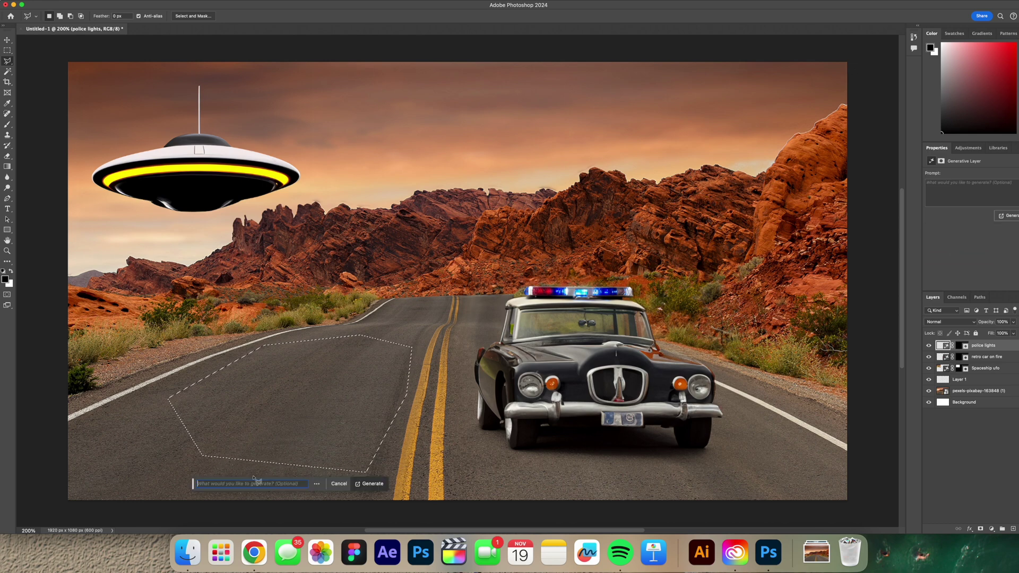
Try to generate a fill in the left-lane selection from the prompt "giant crater smoking".
type("giant c")
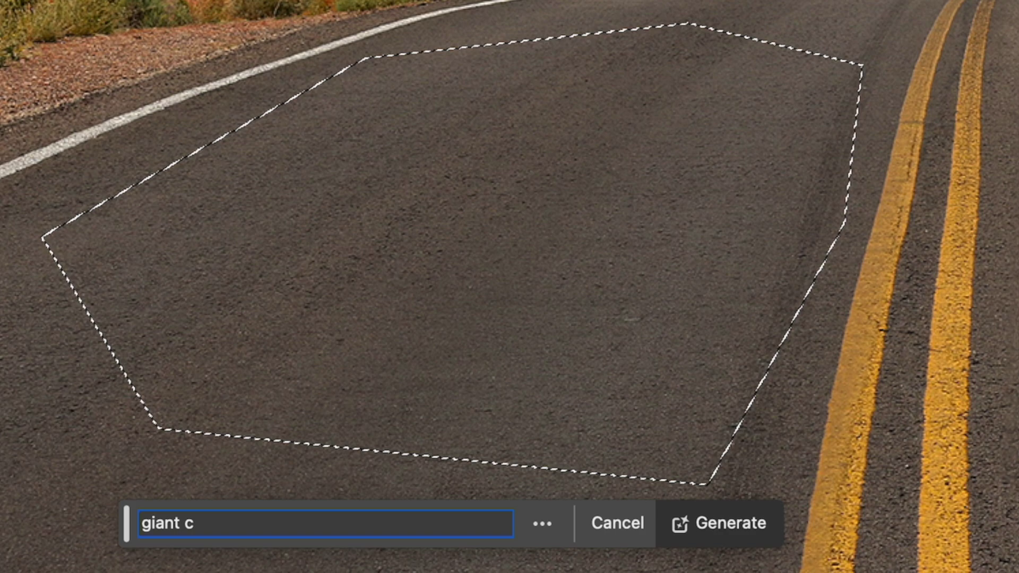
type("rater")
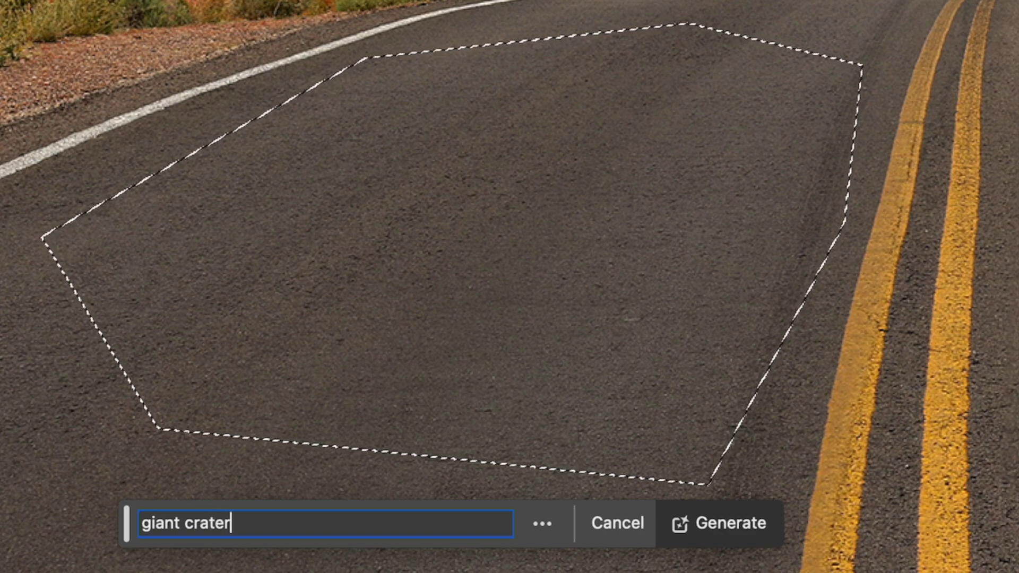
type(" smokimg")
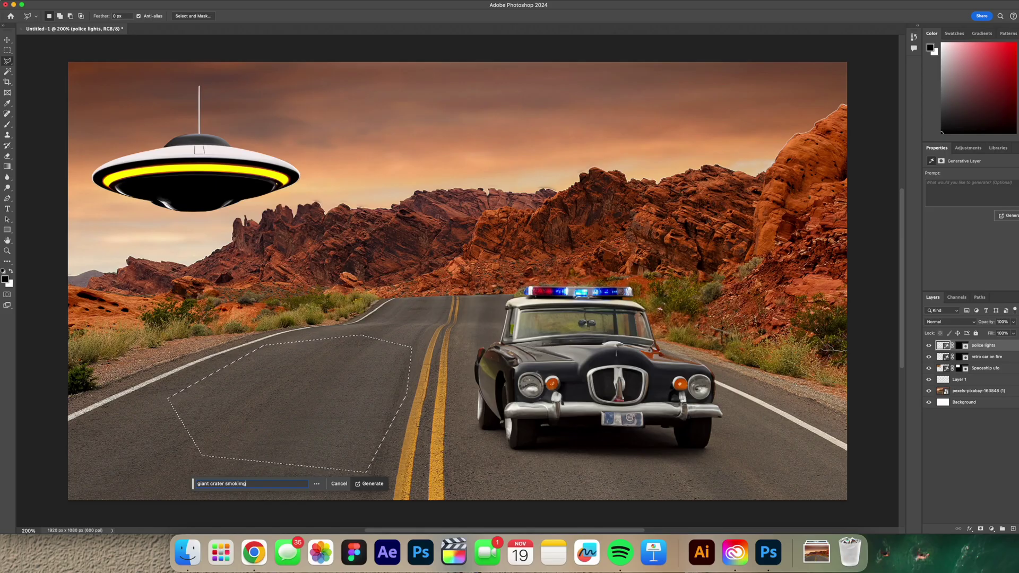
key("BackSpace")
key("BackSpace")
type("ng")
key("Return")
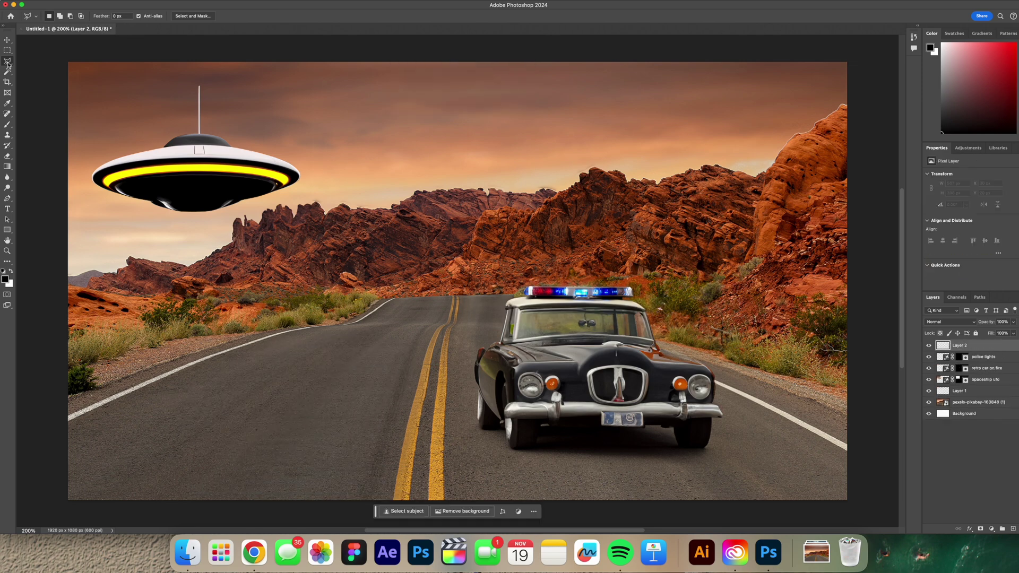
Outline a new polygonal lasso selection about 612 by 304 px on the left lane and generate "broken road" in it.
left_click(204, 456)
left_click(151, 414)
left_click(209, 363)
left_click(305, 336)
left_click(374, 338)
left_click(398, 380)
left_click(368, 459)
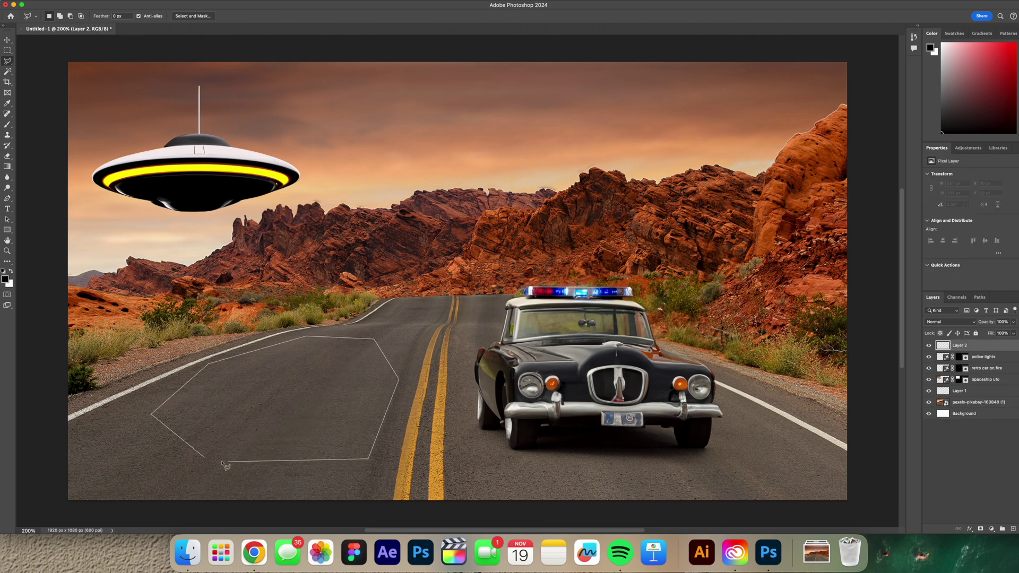
left_click(204, 457)
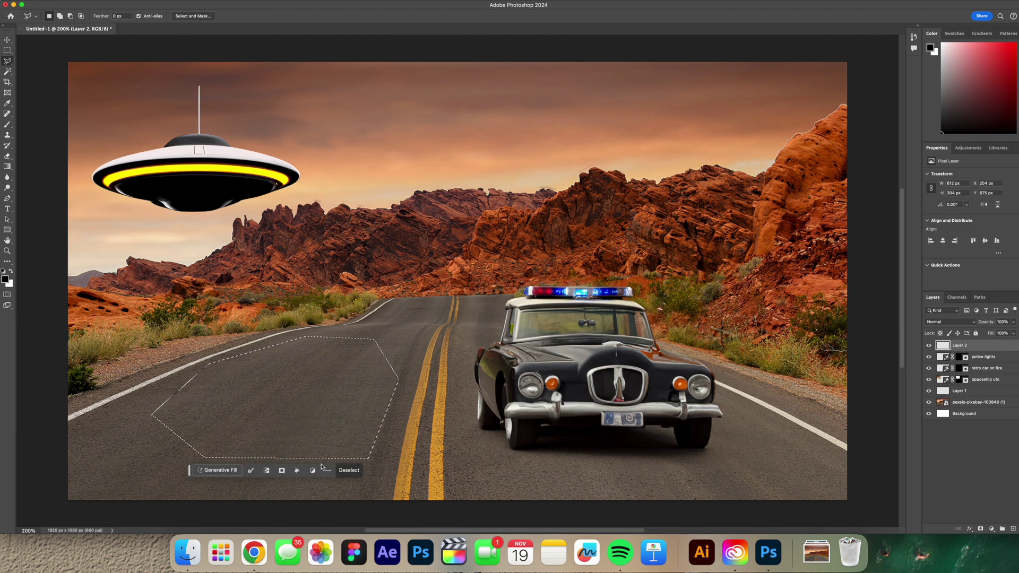
left_click(210, 472)
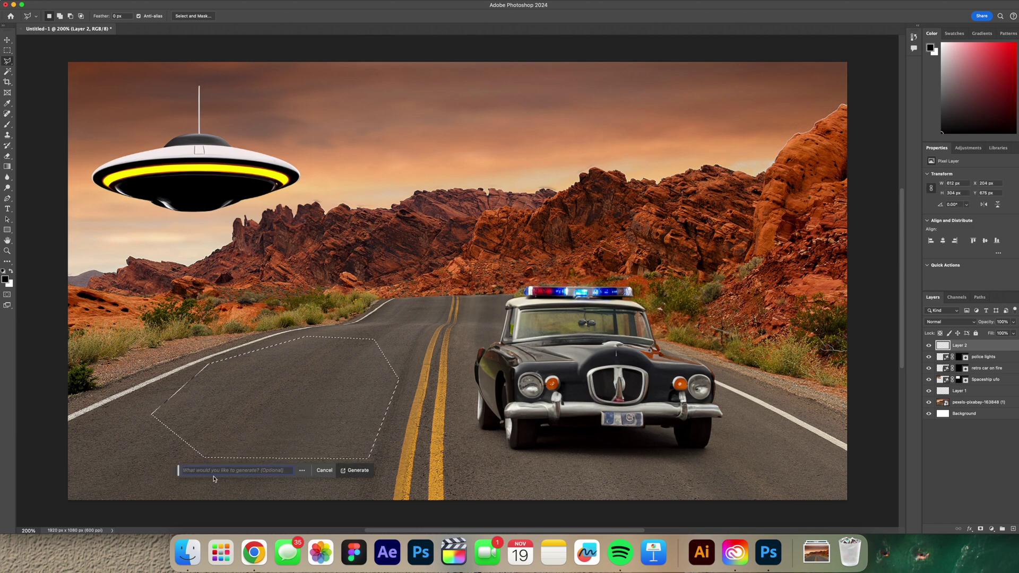
type("broken road")
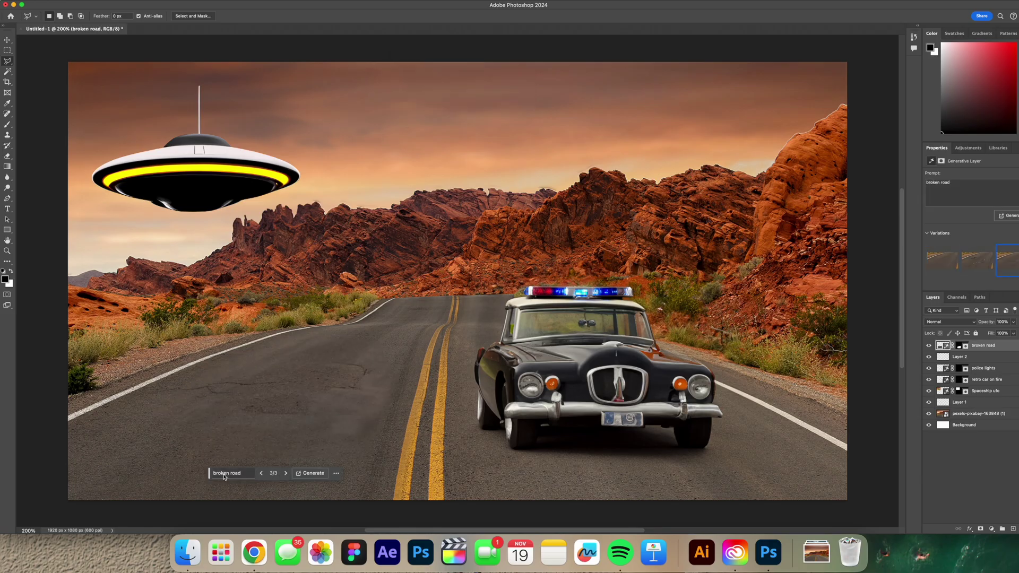
Regenerate the left-lane fill with the prompt "hole" and compare its variations.
double_click(223, 474)
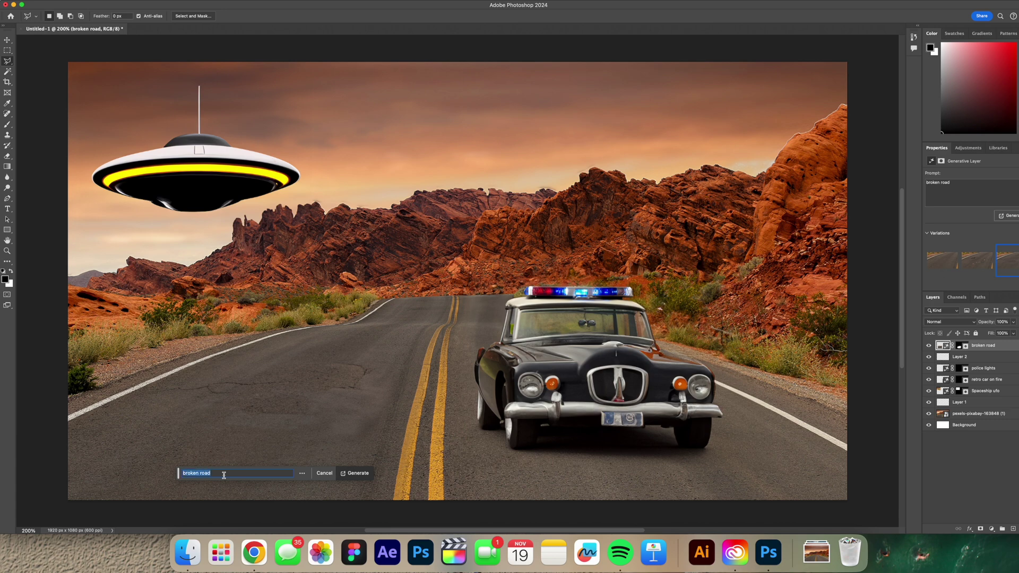
type("cracks")
key("Return")
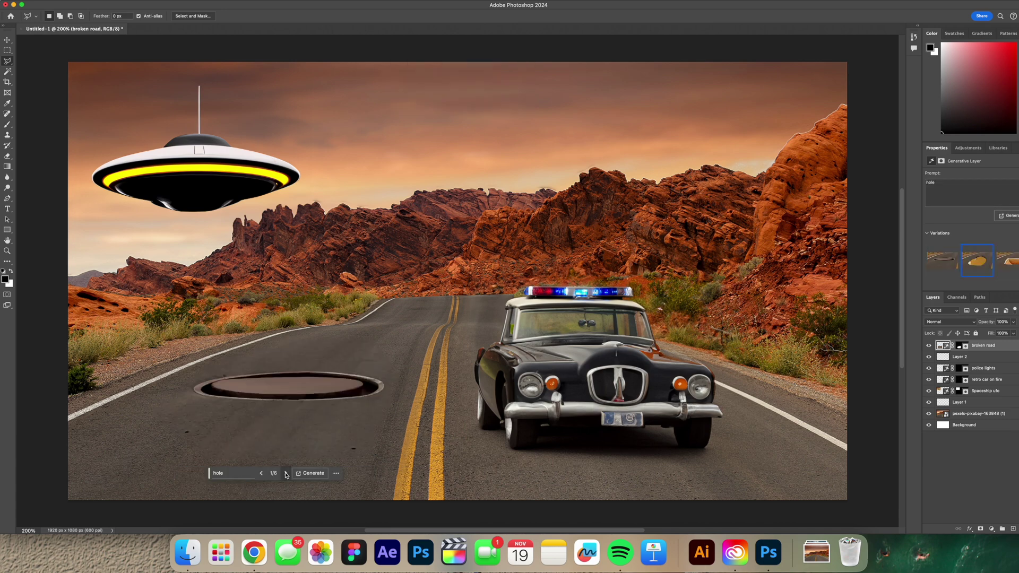
left_click(285, 473)
left_click(286, 473)
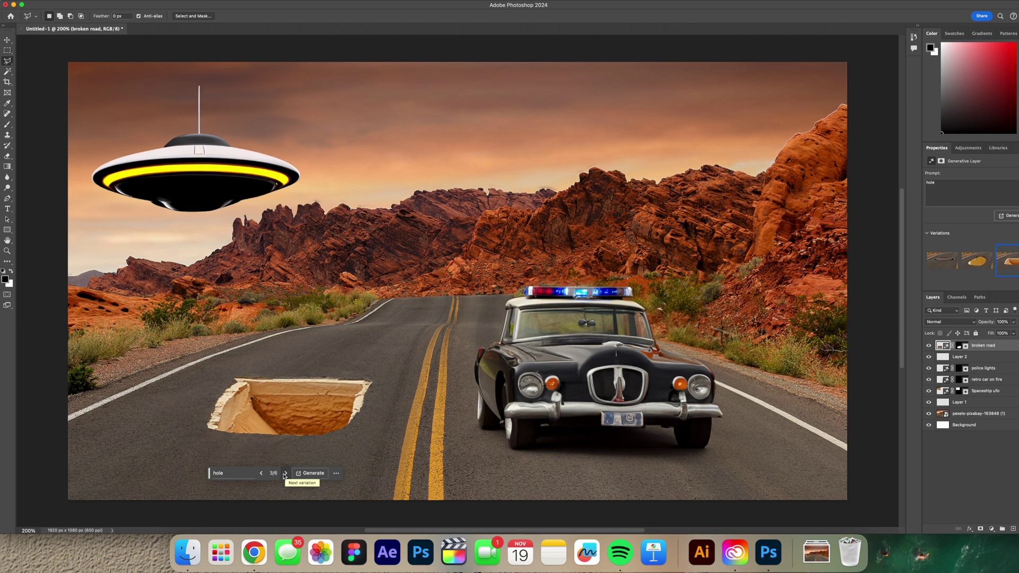
left_click(286, 473)
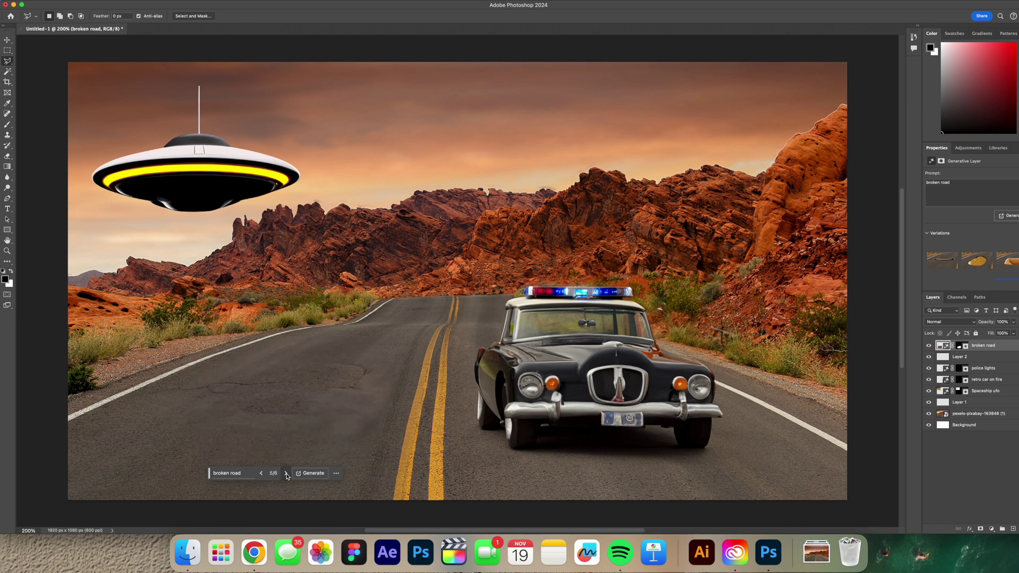
left_click(286, 473)
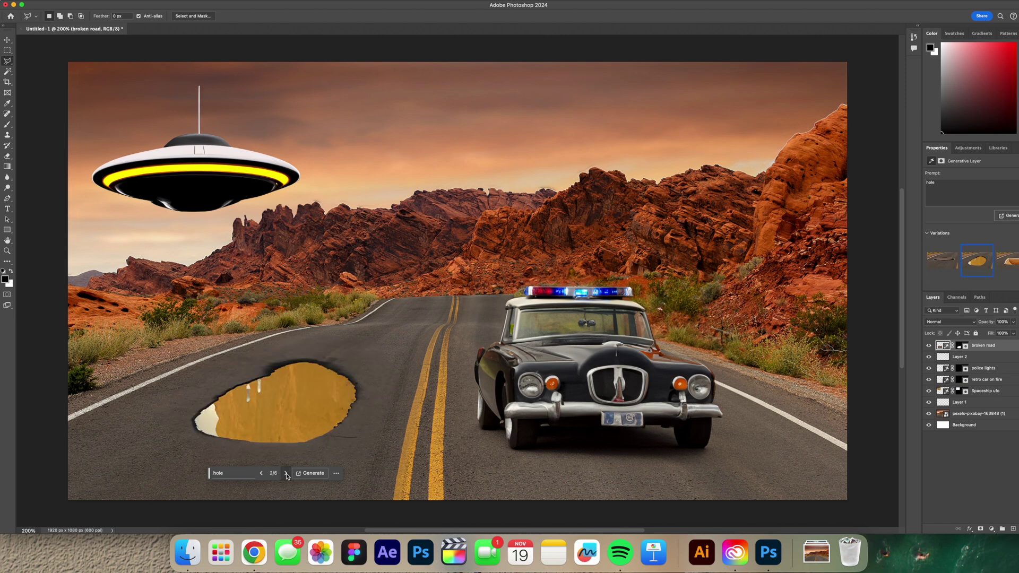
left_click(286, 474)
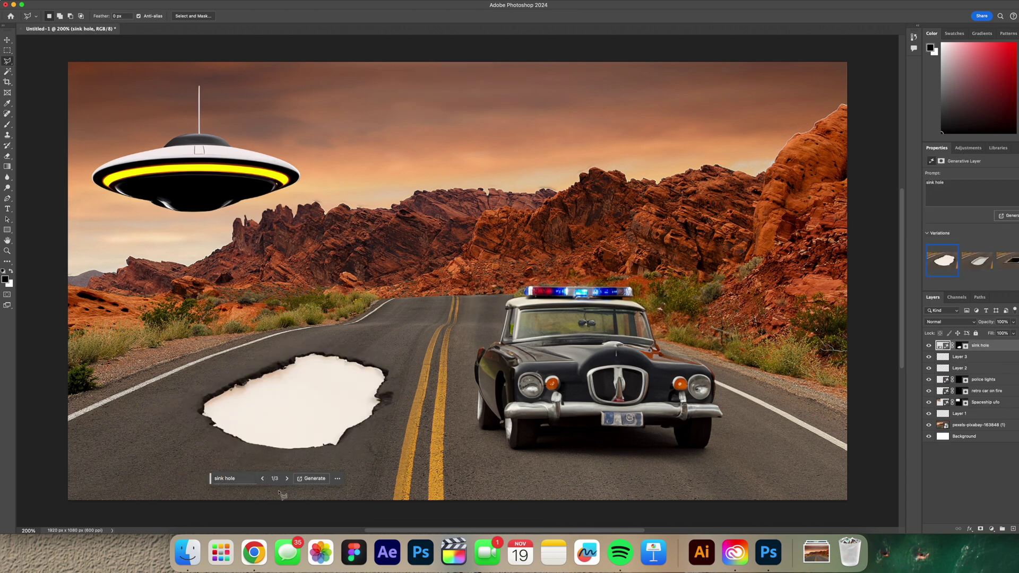
Generate a "deep hole" fill in a polygonal selection on the left lane and choose the sixth variation, the grey rocky crater.
left_click(320, 480)
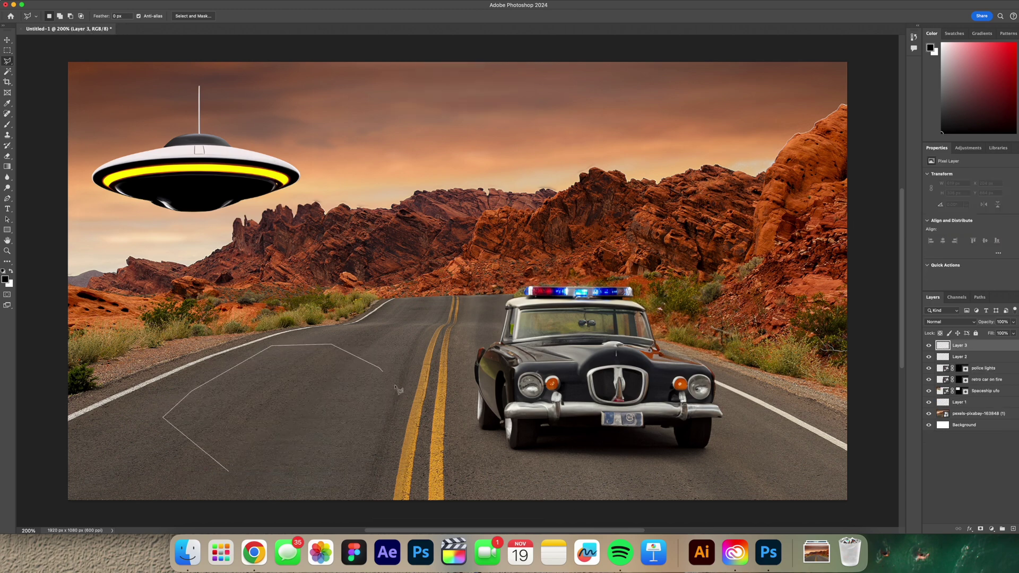
left_click(321, 483)
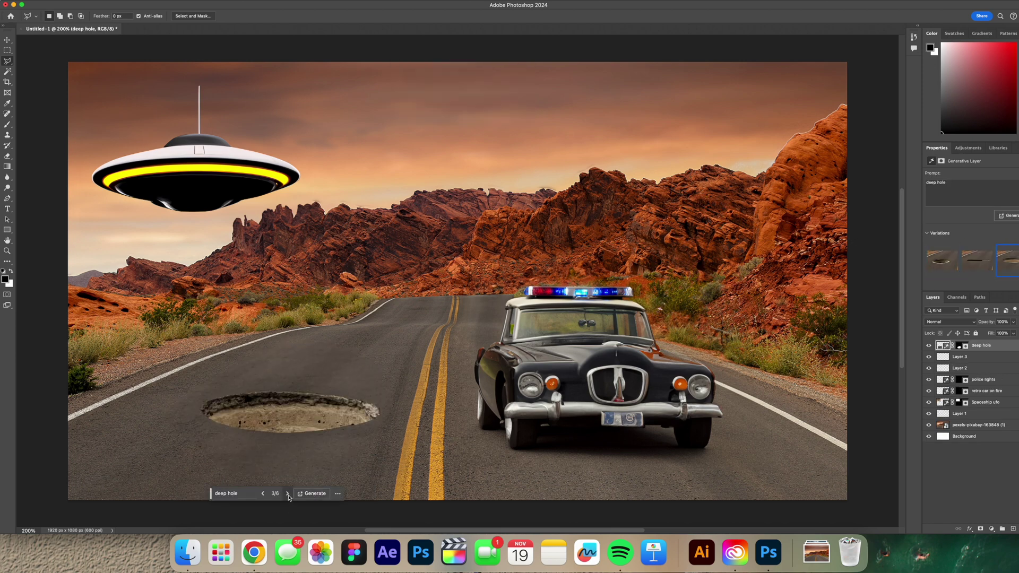
left_click(287, 493)
left_click(287, 494)
left_click(287, 493)
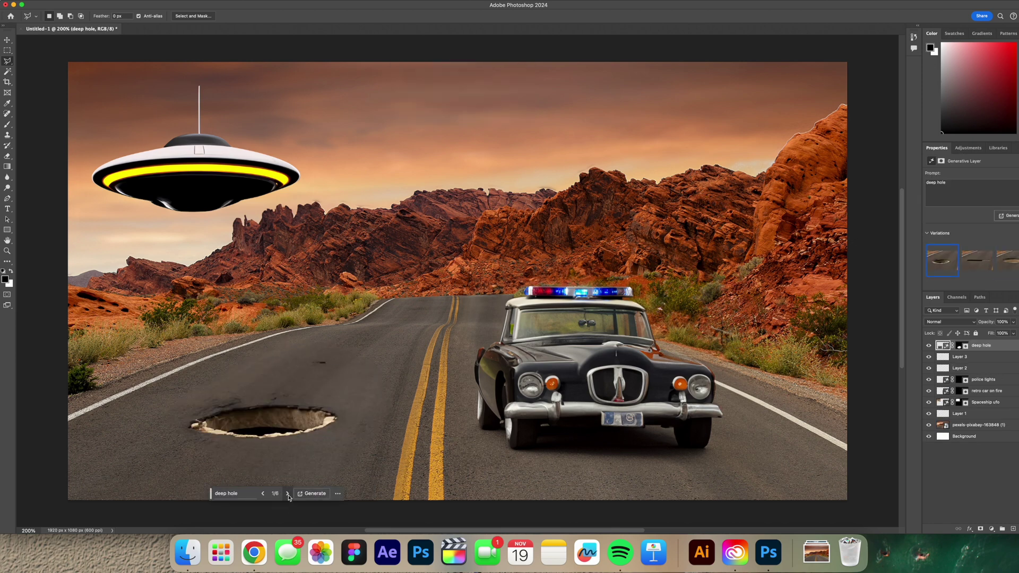
left_click(288, 494)
left_click(288, 494)
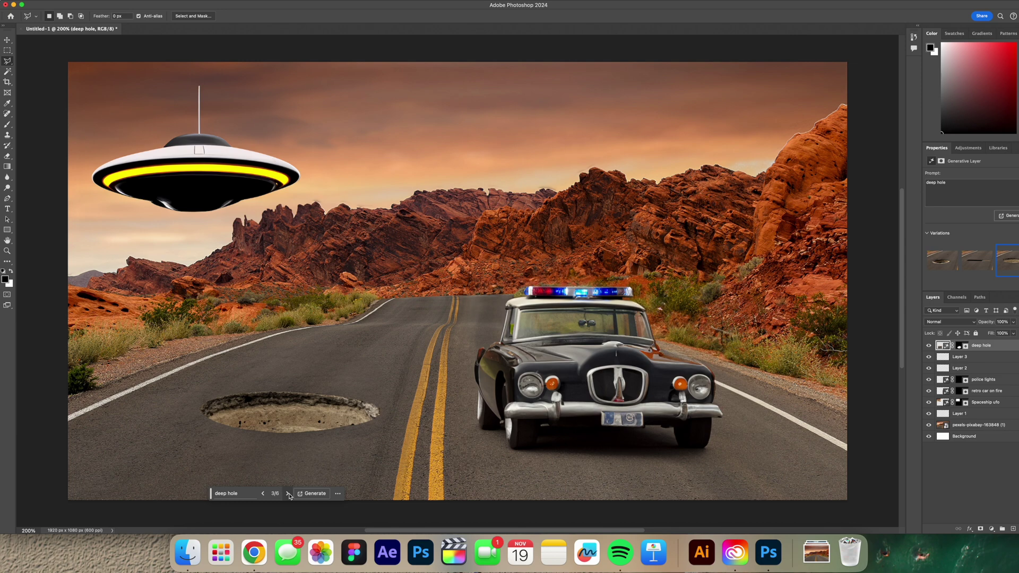
left_click(289, 494)
left_click(288, 494)
left_click(289, 494)
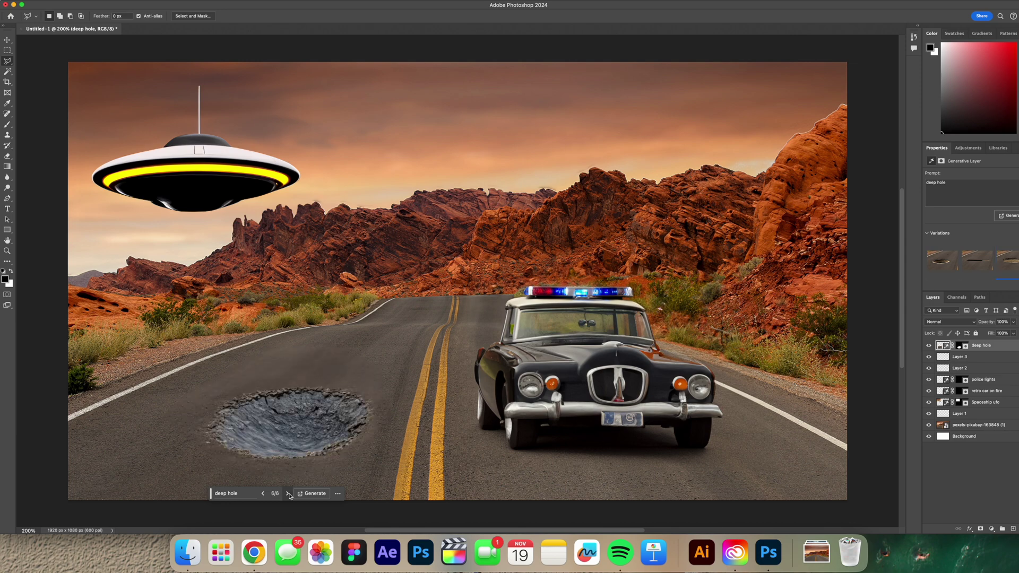
Generate "explosion smoke" in a polygonal lasso selection over the road crater and choose the second variation.
left_click(8, 50)
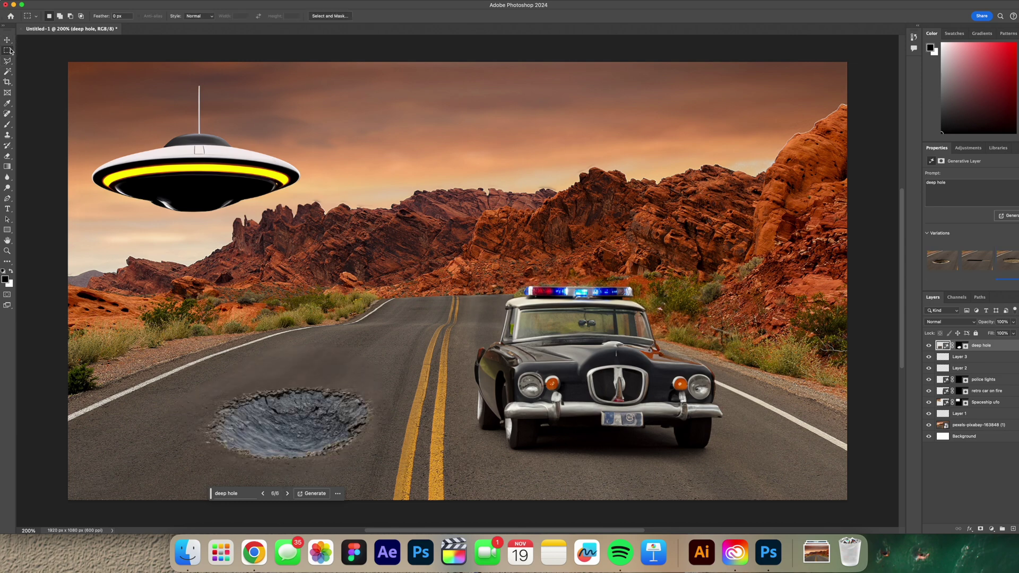
left_click(7, 62)
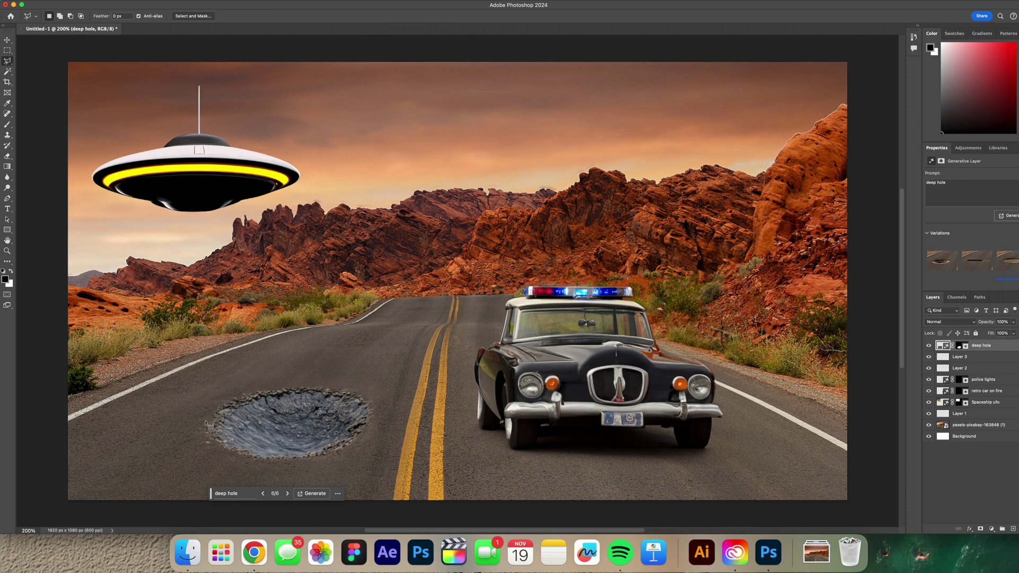
mouse_move(204, 422)
left_mouse_down()
mouse_move(263, 314)
mouse_move(425, 319)
mouse_move(390, 434)
mouse_move(351, 434)
left_mouse_up()
left_click(249, 444)
type("explosion smoke")
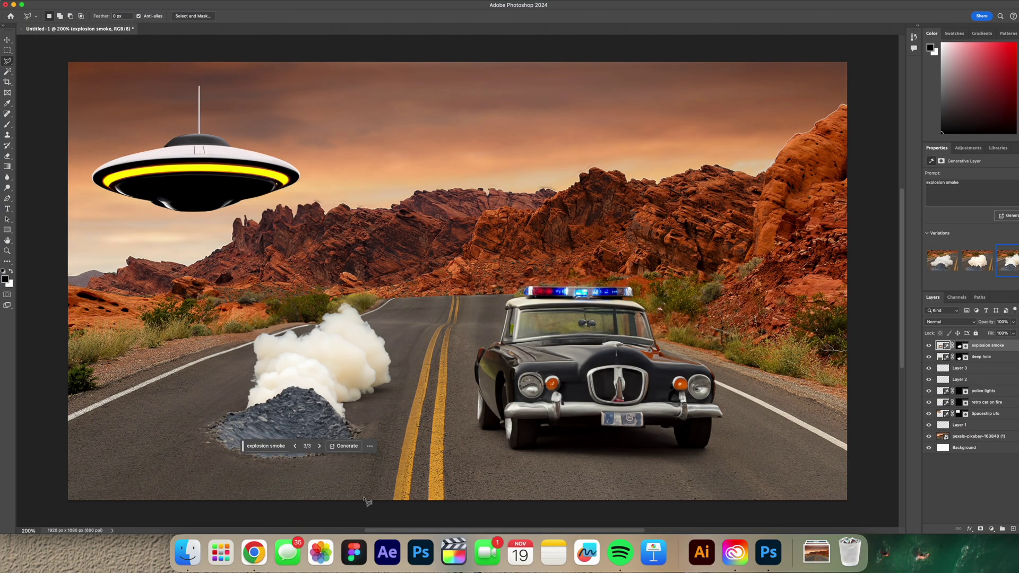
left_click(320, 445)
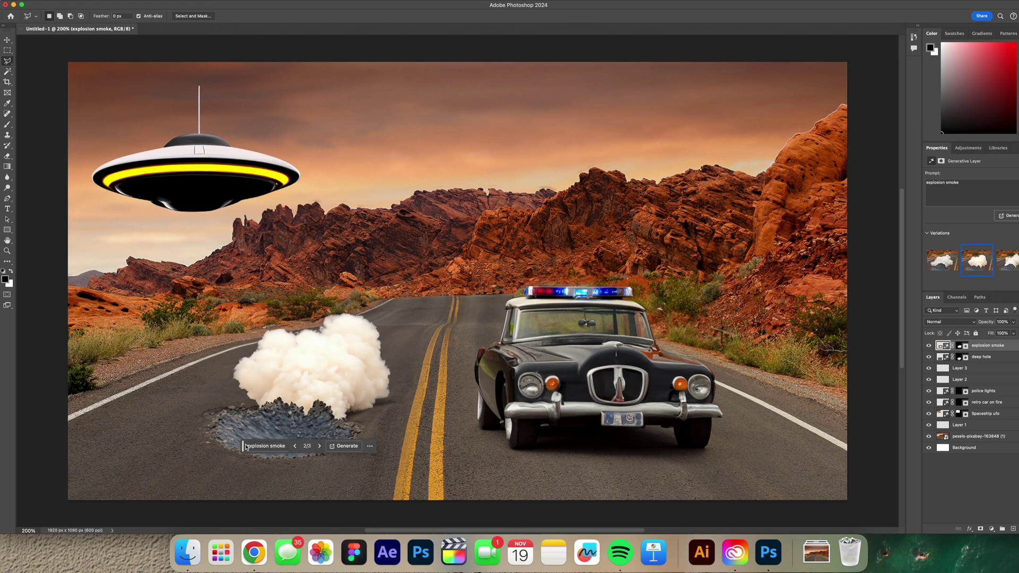
left_click_drag(245, 446, 466, 460)
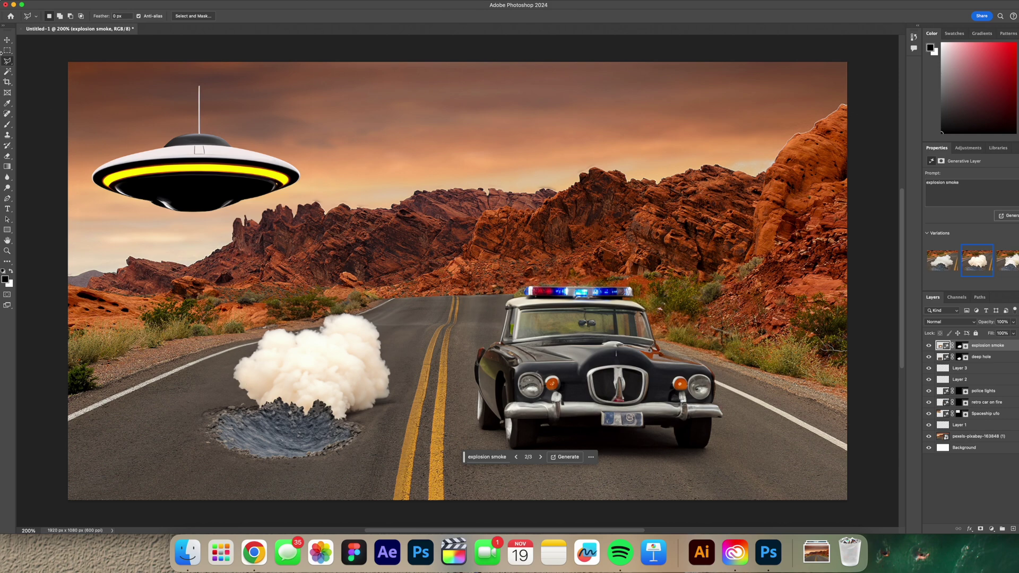
Outline a triangular lasso selection from the UFO's underside to the crater, generate "laser" in it and compare the variations.
left_click(171, 209)
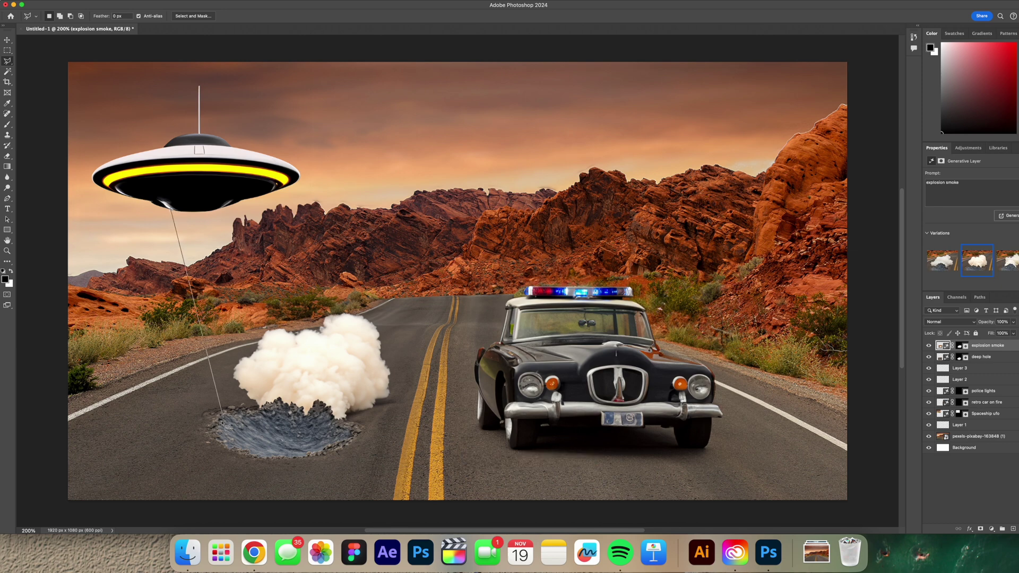
left_click(217, 431)
left_click(354, 423)
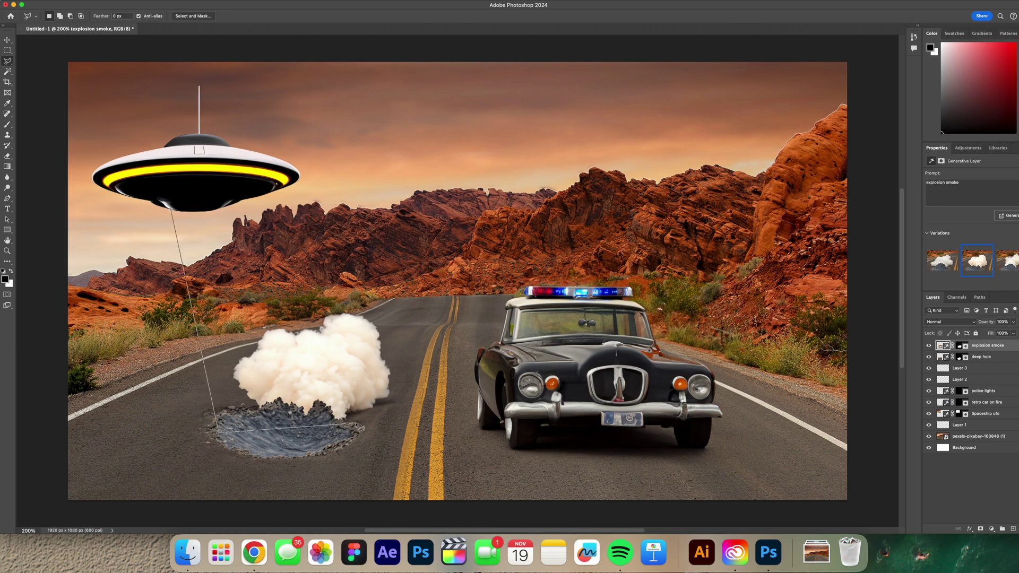
left_click(171, 209)
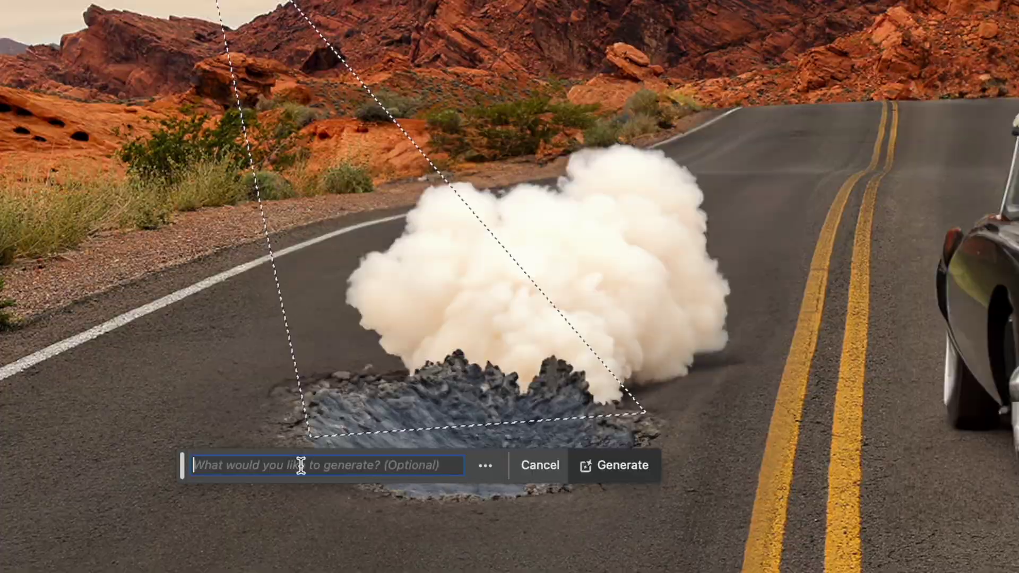
left_click(214, 444)
type("laser")
key("Return")
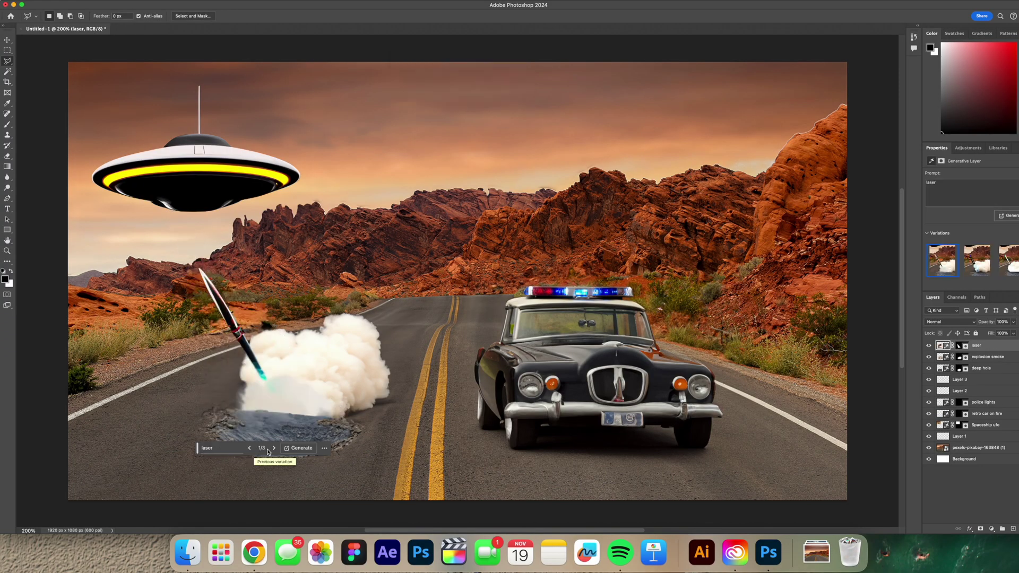
left_click(271, 448)
left_click(271, 448)
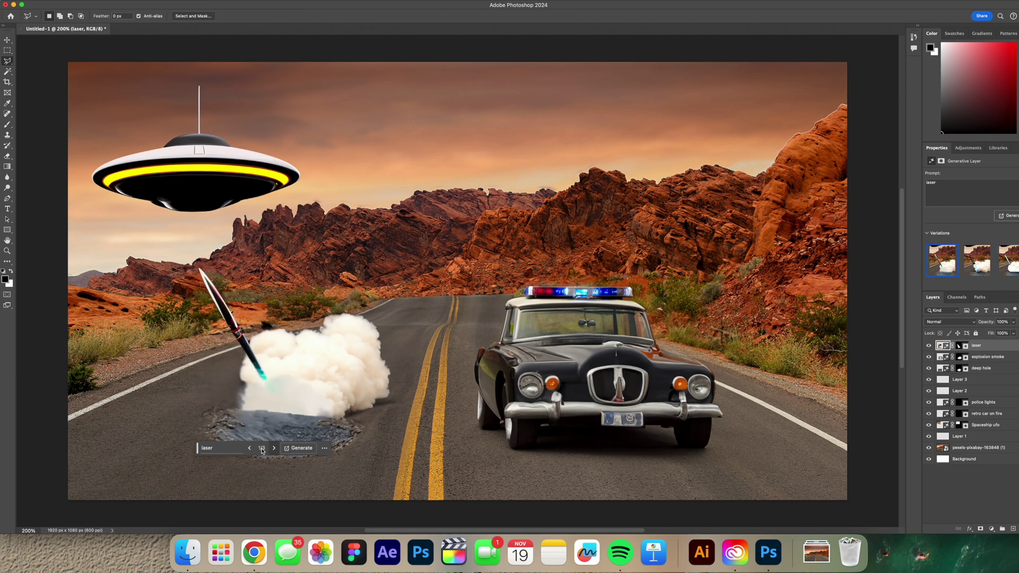
Regenerate the fill between the UFO and the crater with the prompt "laser beam" and compare its variations.
left_click(233, 449)
key("Return")
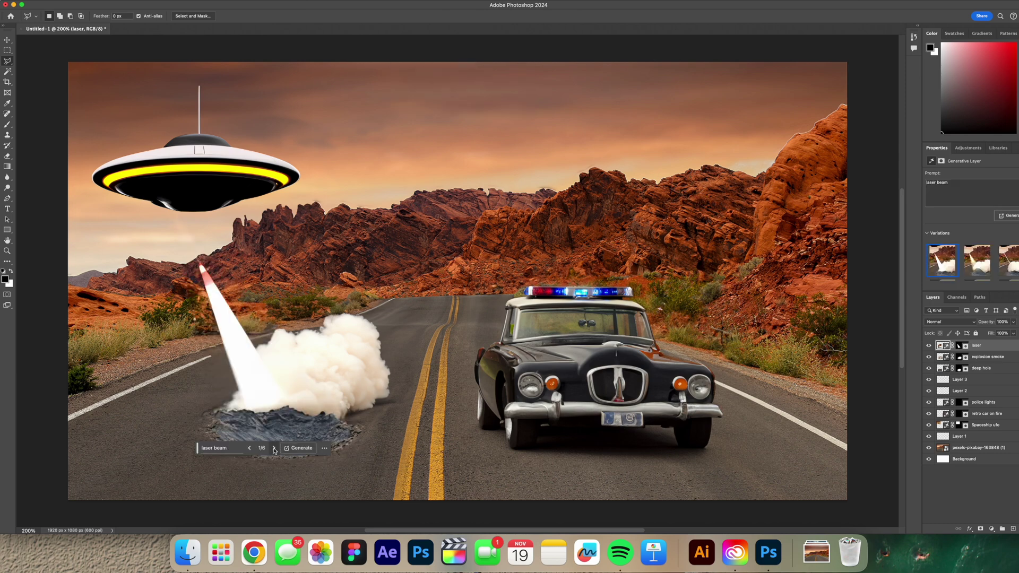
left_click(274, 449)
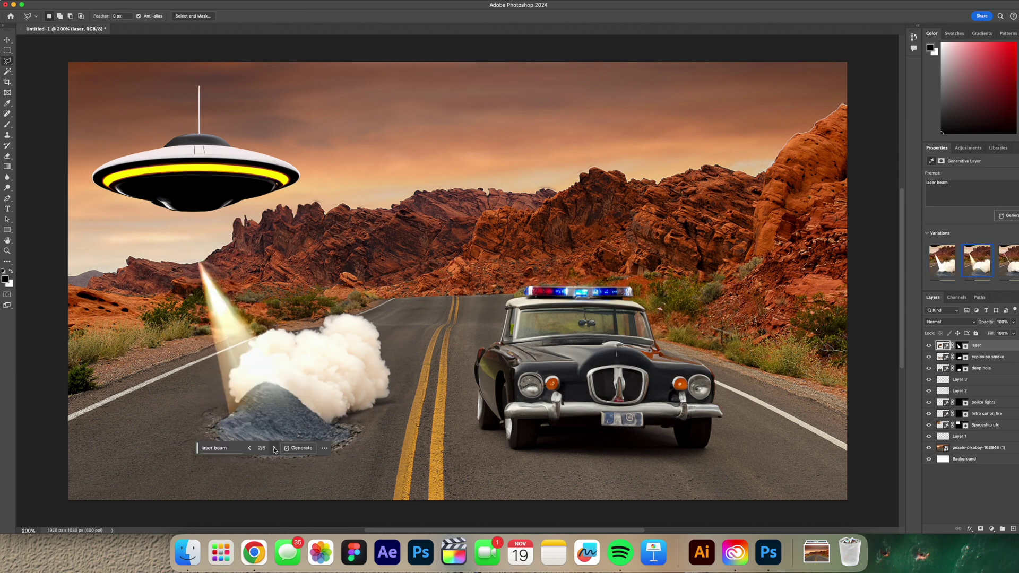
left_click(274, 449)
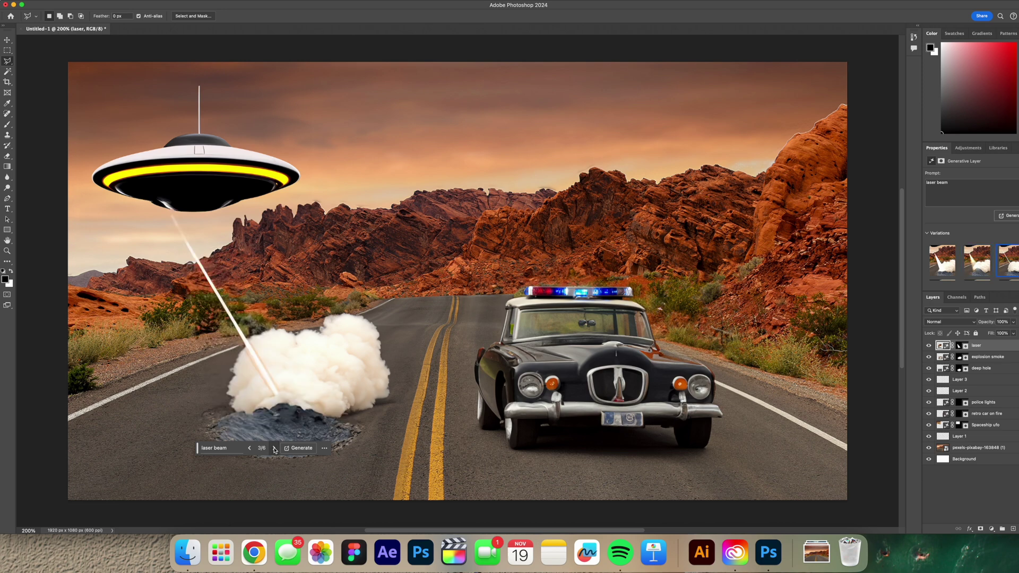
left_click(274, 449)
left_click(250, 449)
Generate another set of "laser beam" variations and choose the first one, the glowing yellow-orange beam.
left_click(291, 447)
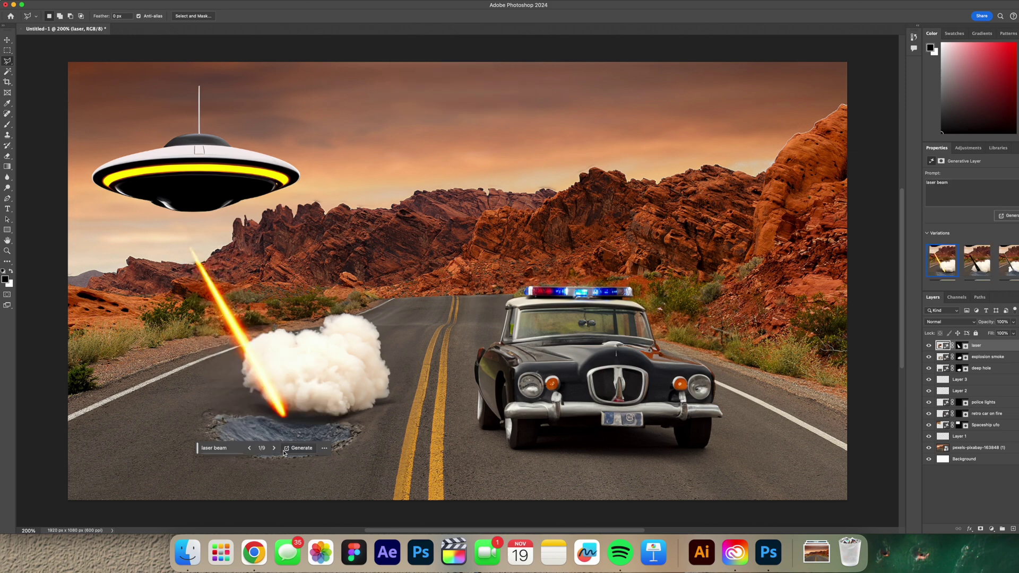
left_click(274, 448)
left_click(250, 449)
Outline a closed polygonal lasso selection around the left lane, roadside edge, lower laser beam and left part of the crater.
left_click(160, 465)
left_click(101, 361)
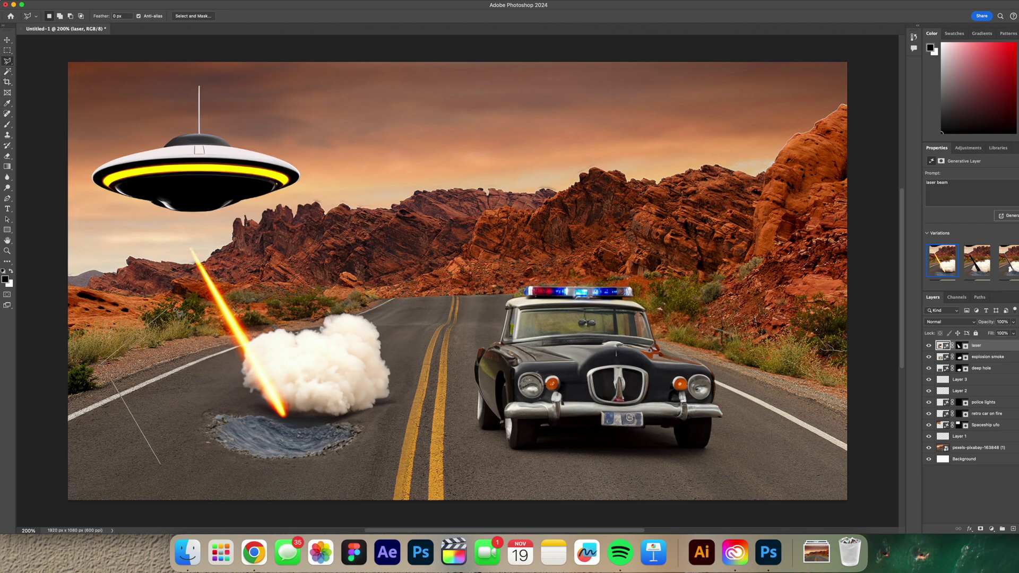
left_click(175, 308)
left_click(247, 317)
left_click(299, 449)
left_click(276, 479)
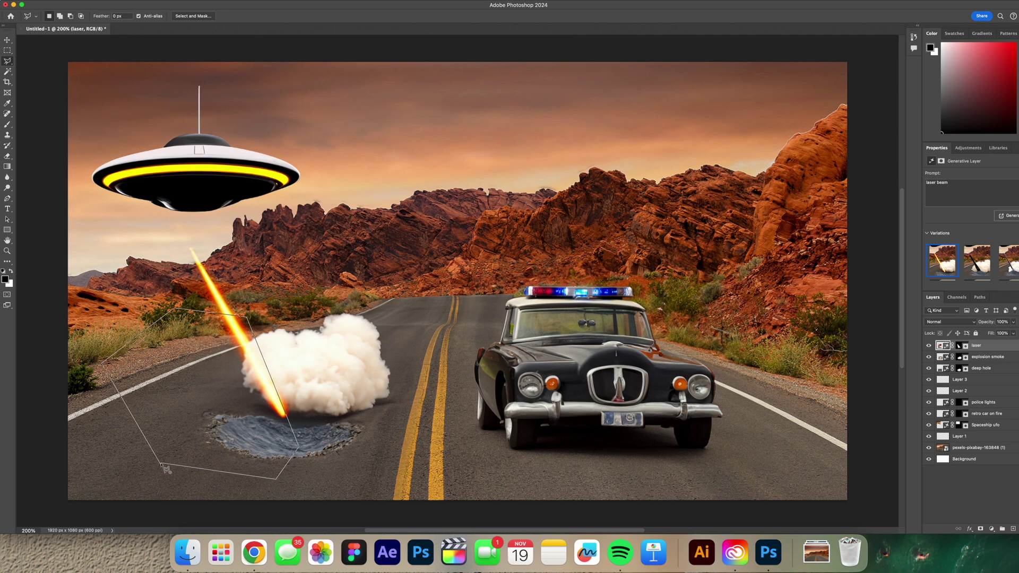
left_click(160, 464)
Generate "white smoke" in the selection around the crater and choose the third variation.
left_click(143, 490)
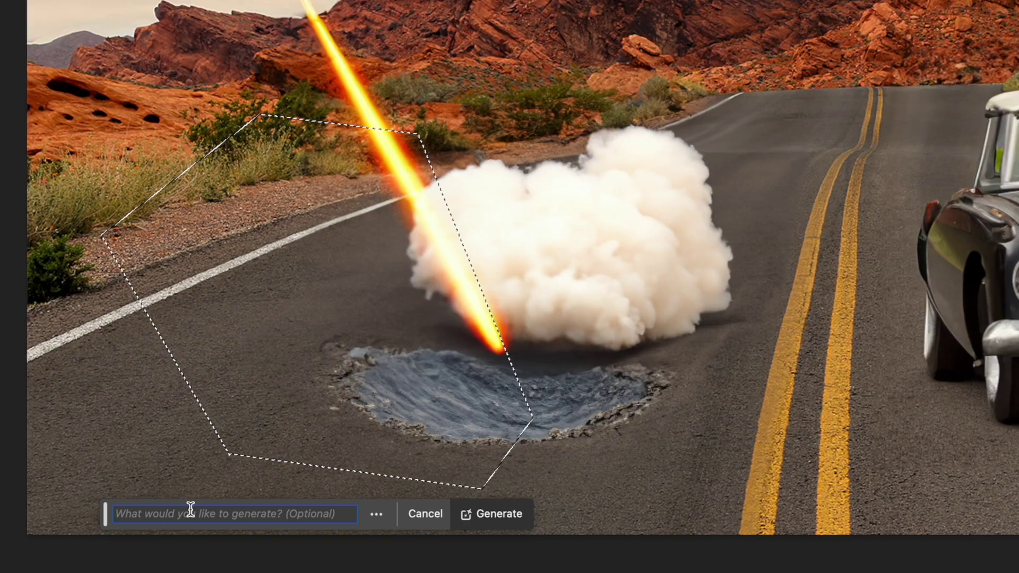
type("white smoke")
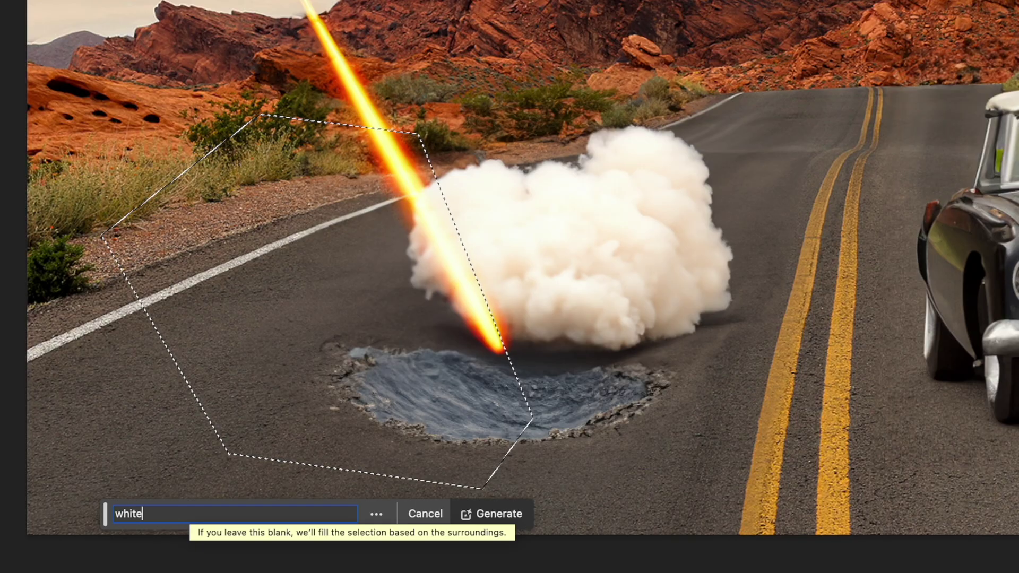
key("Return")
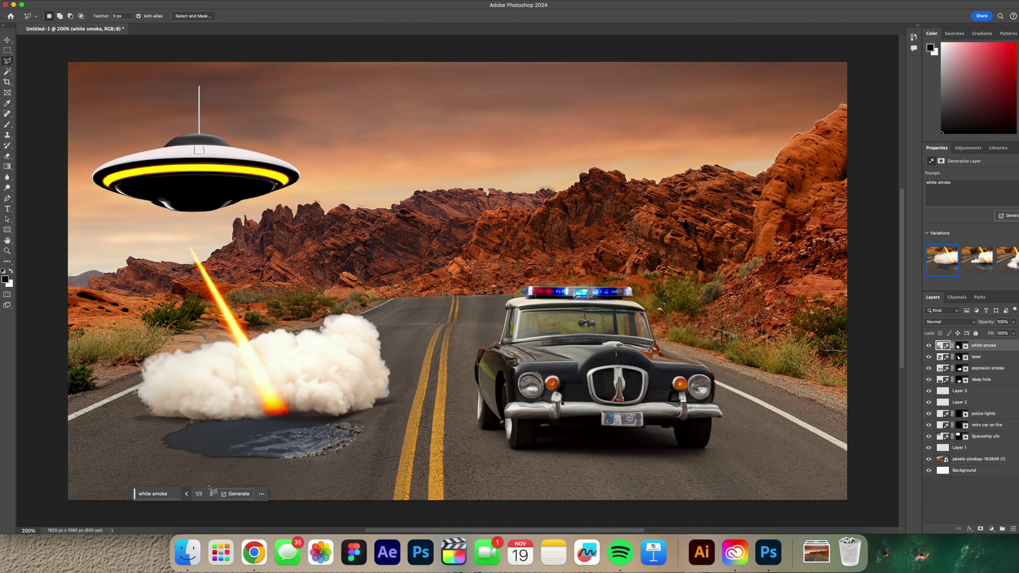
left_click(211, 493)
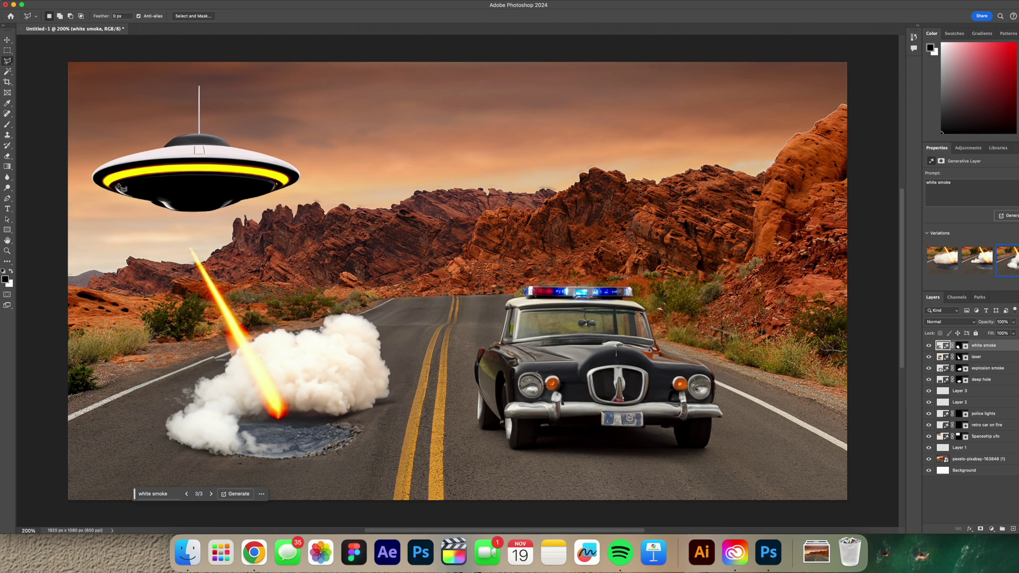
Try to generate a "person in safety gear" in a tall rectangular selection over the police car's left half and compare the variations.
left_click(7, 50)
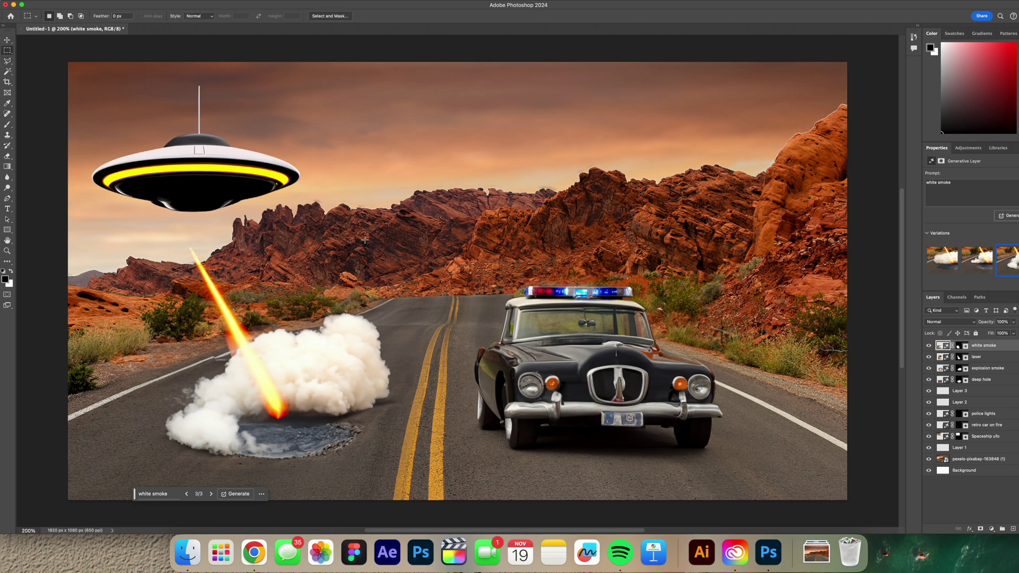
left_click_drag(556, 284, 454, 494)
type("pe")
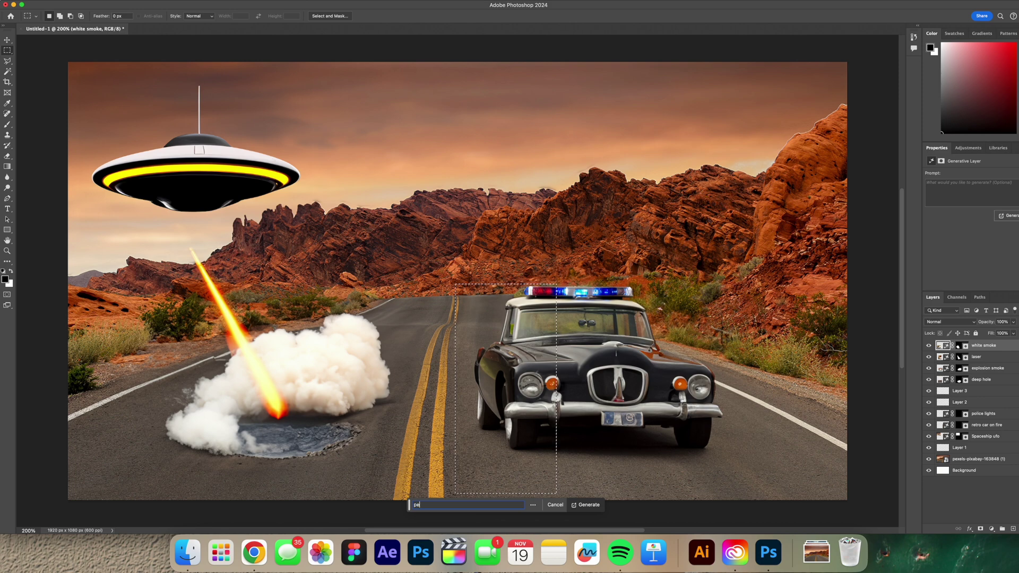
type("rson in safety gear")
key("Return")
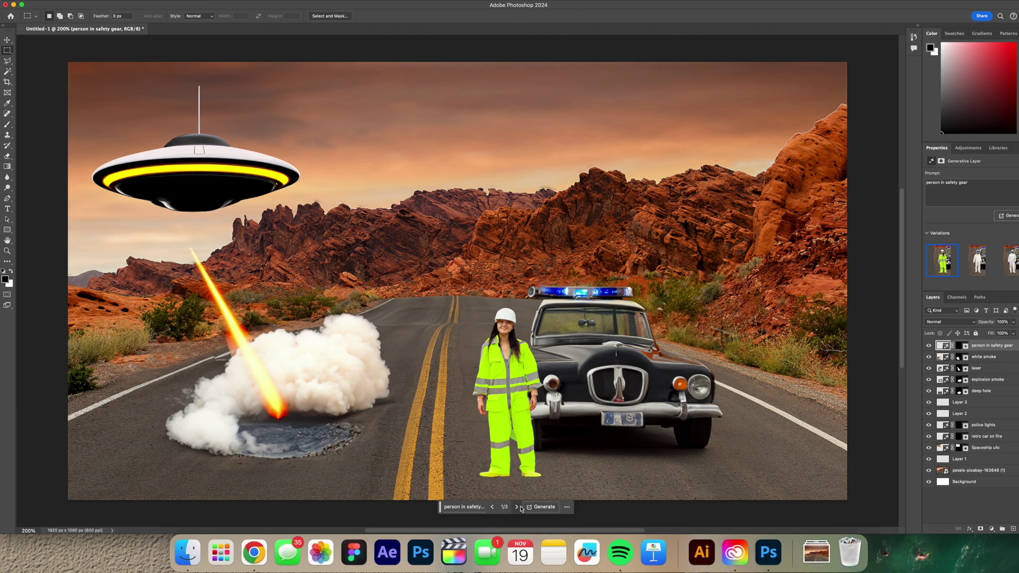
left_click(517, 507)
left_click(518, 507)
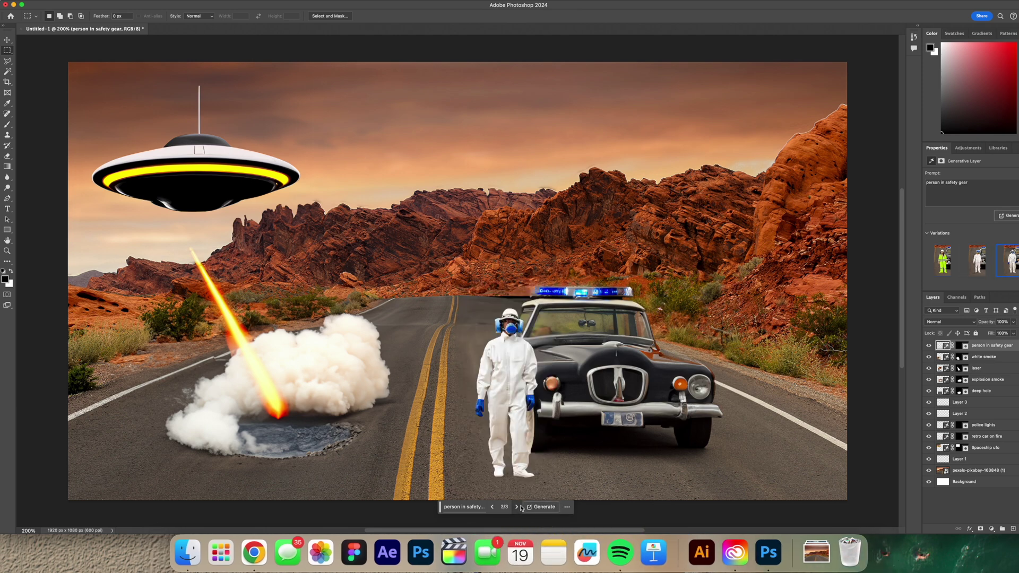
left_click(493, 506)
left_click(493, 507)
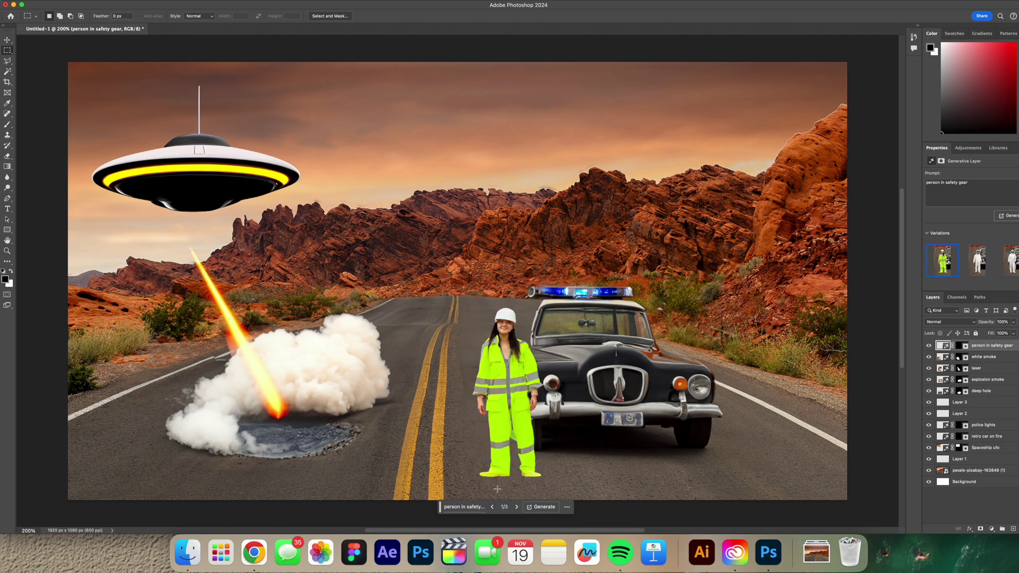
Inspect the generated person up close and delete the person in safety gear layer.
key("super+equal")
key("super+equal")
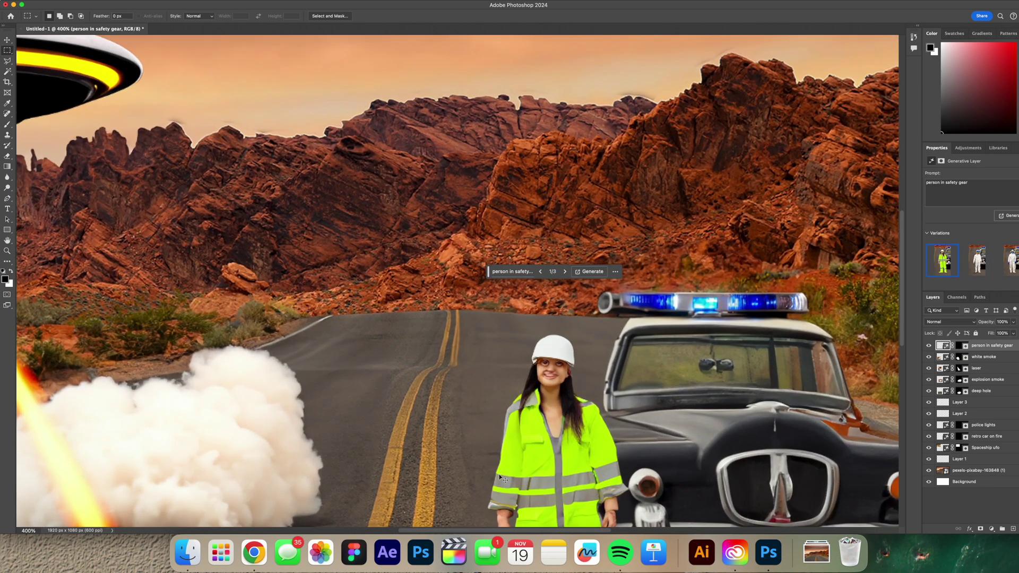
key("super+minus")
key("super+minus")
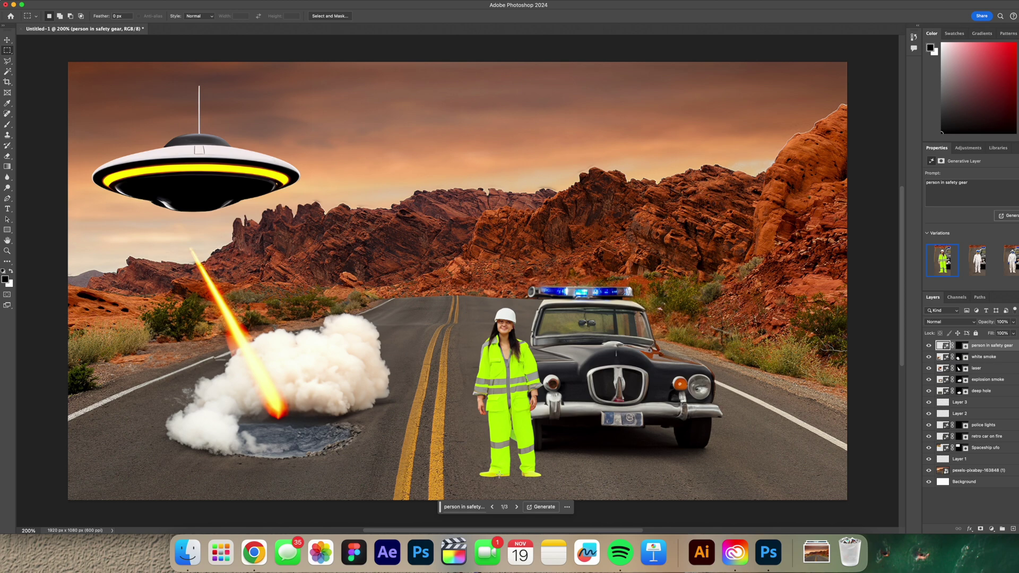
left_click(8, 38)
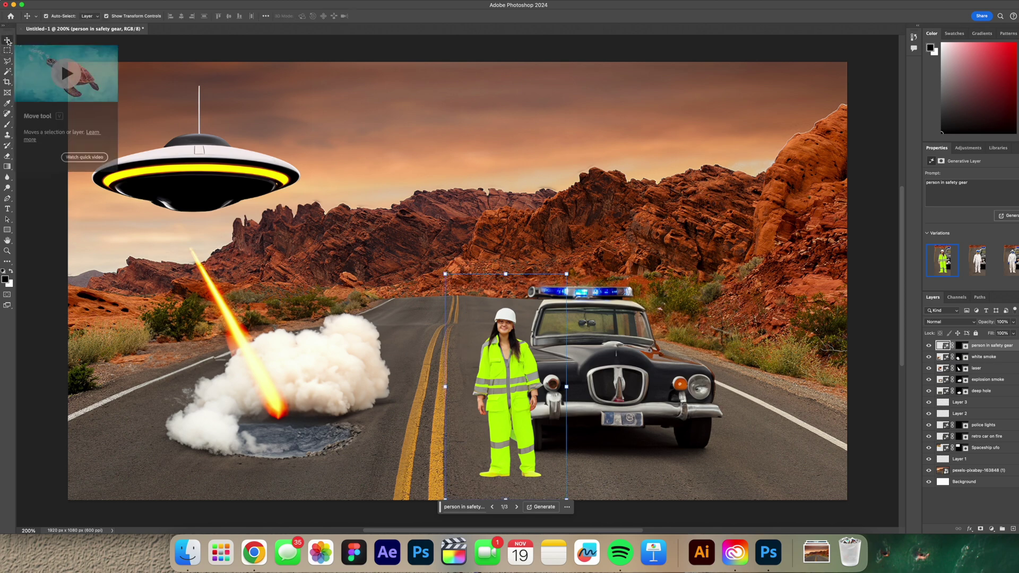
key("BackSpace")
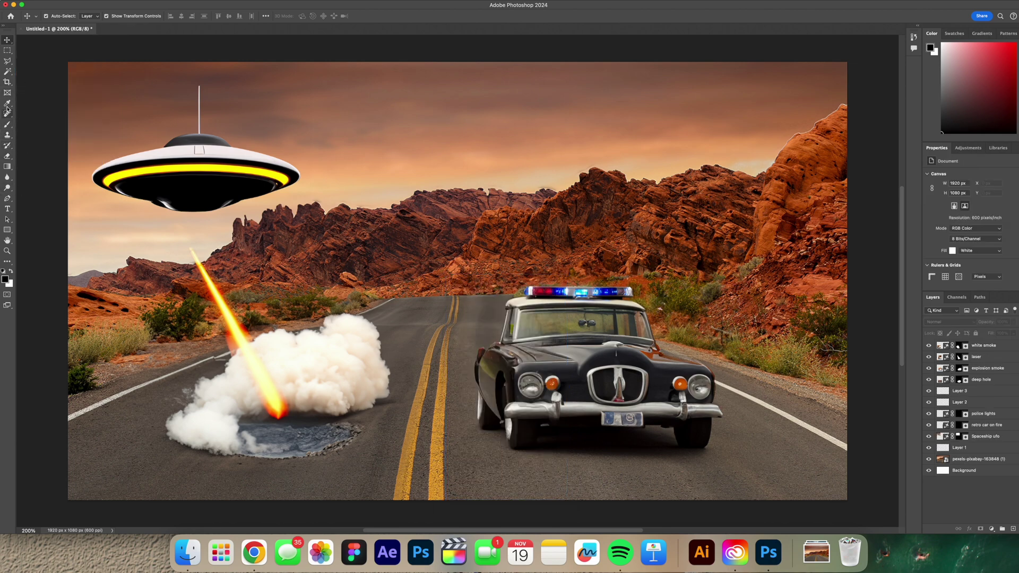
Generate a "ufo" in a rectangular selection in the sky to the right of the large UFO, using the third variation.
left_click(8, 50)
left_click_drag(251, 77, 423, 167)
left_click(287, 180)
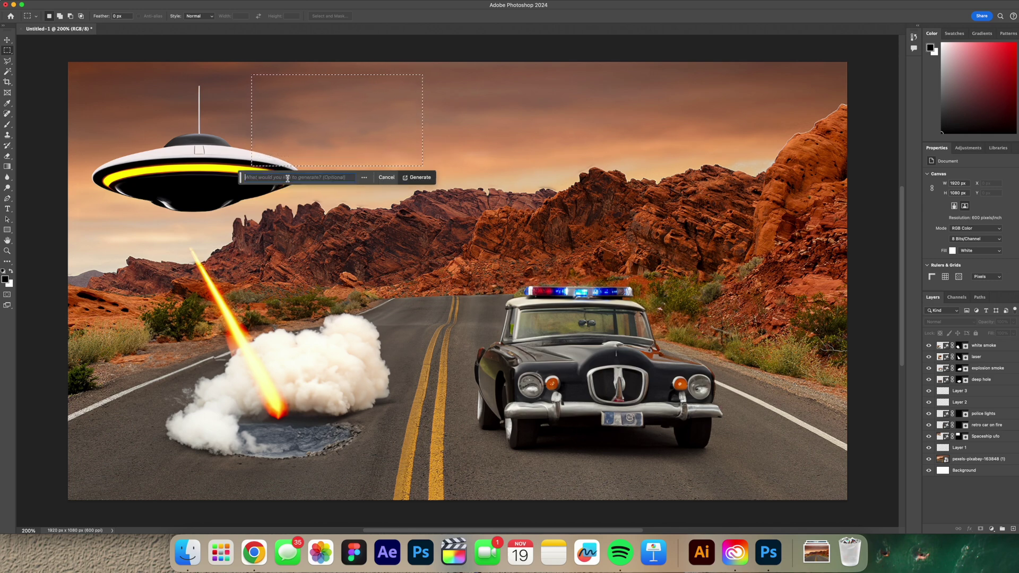
type("u")
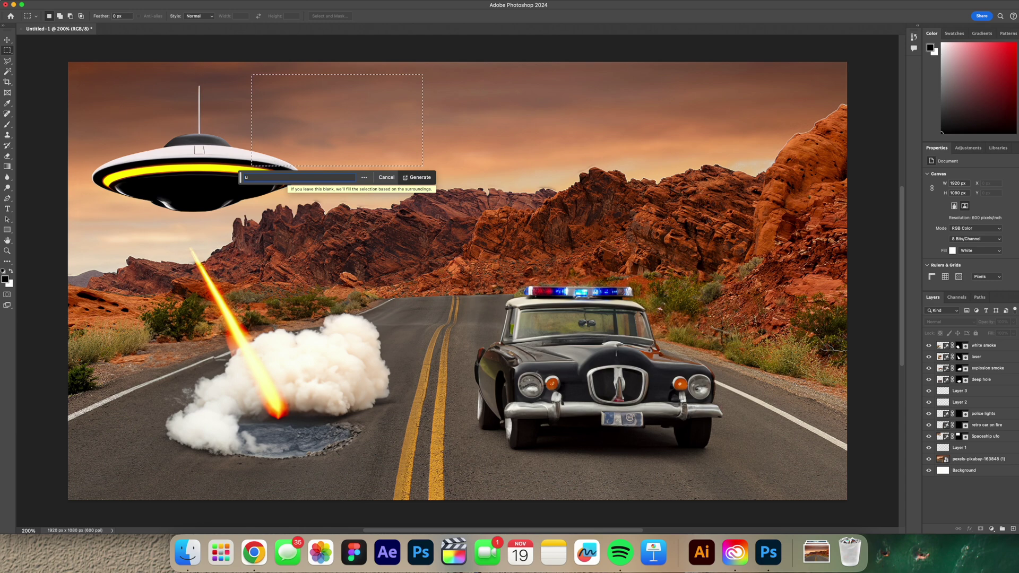
type("fo")
key("Return")
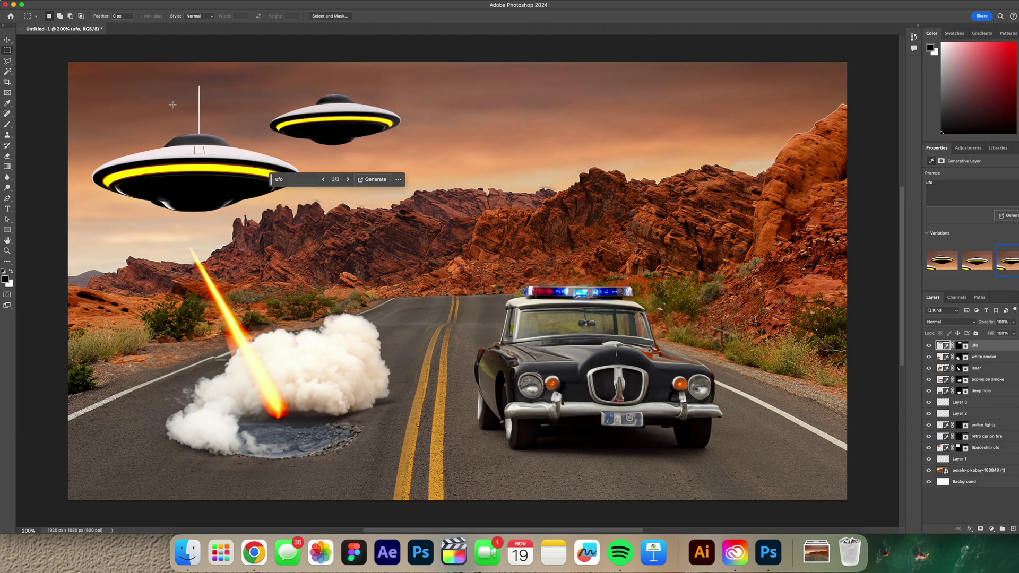
Generate another UFO in a small rectangular selection in the upper-left corner of the sky.
left_click_drag(77, 69, 182, 136)
key("Return")
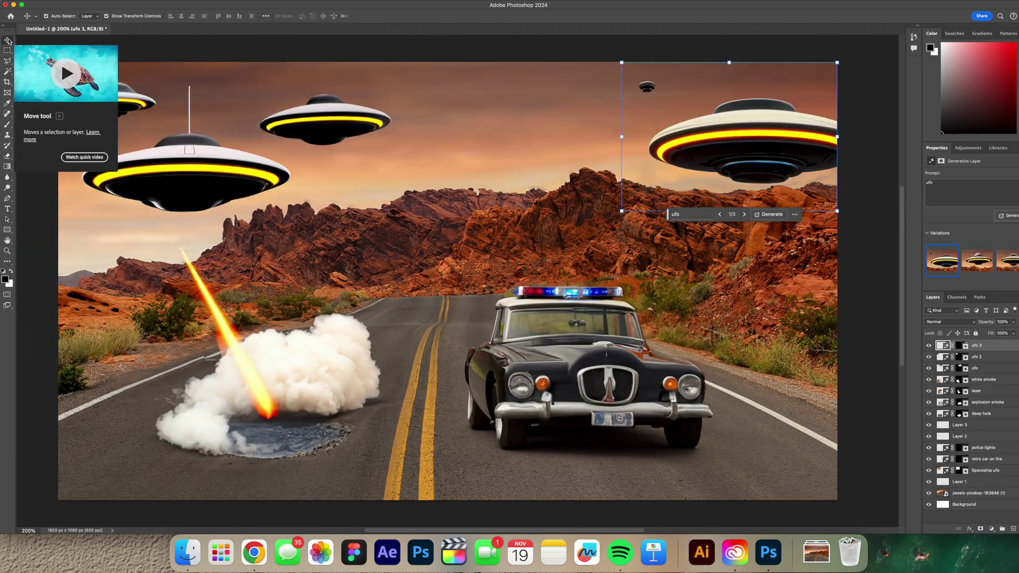
left_click(7, 40)
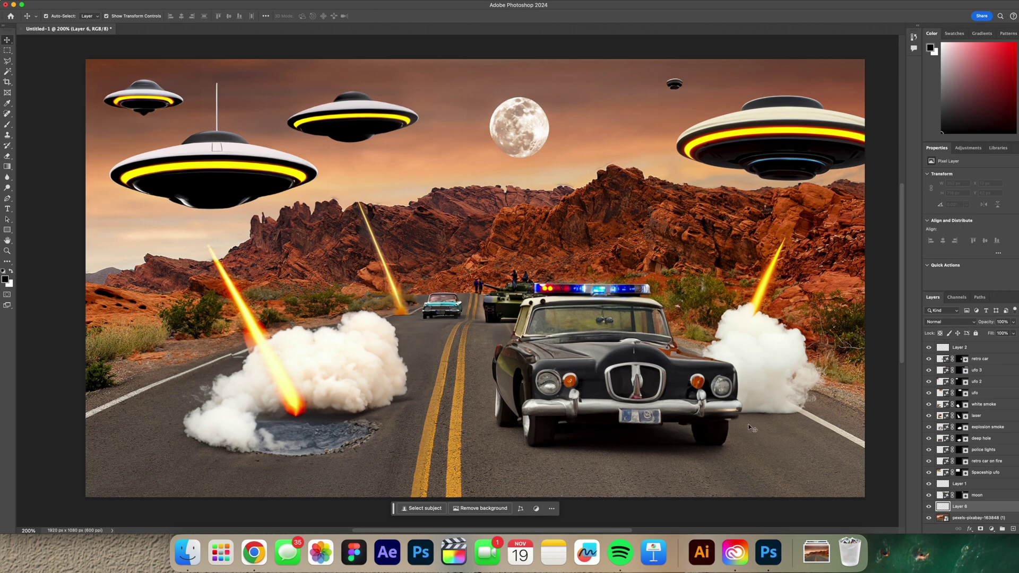
Duplicate the original pexels-pixabay-163848 road photo layer and bring the copy to the front of the layer stack.
left_click(970, 518)
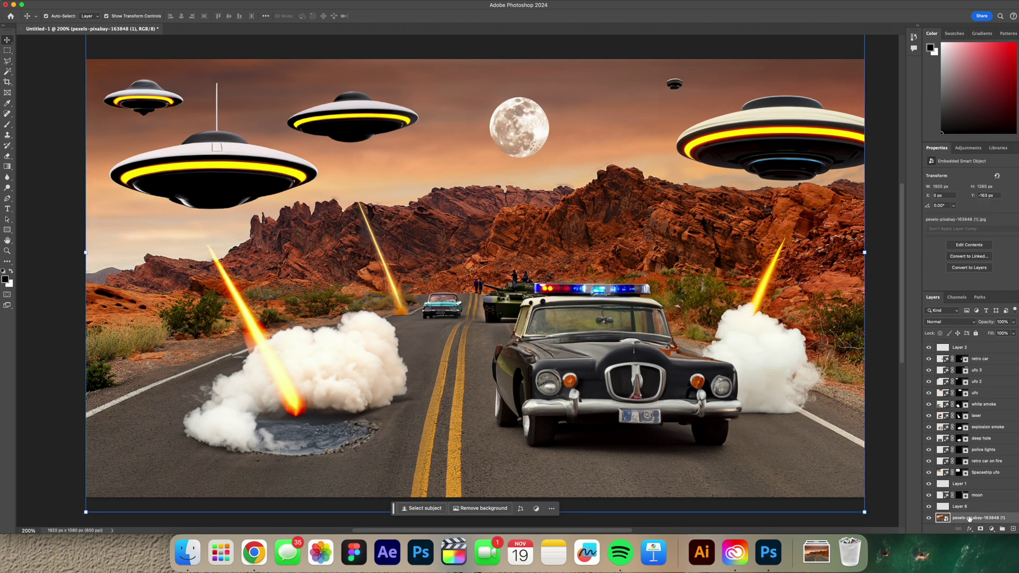
key("super+j")
key("super+shift+bracketright")
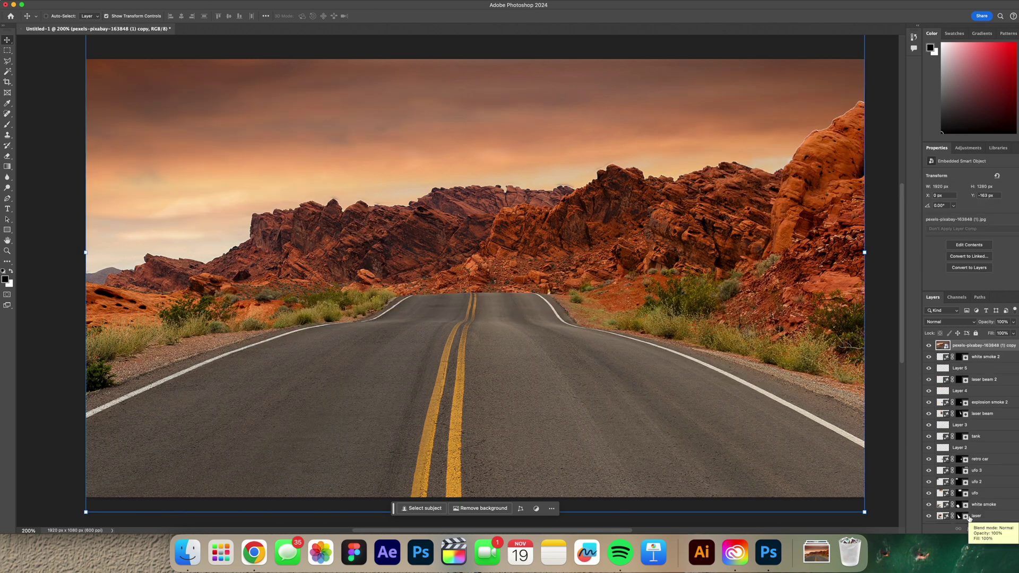
Toggle the visibility of the copied road photo layer to compare the original photo with the finished composite.
left_click(928, 346)
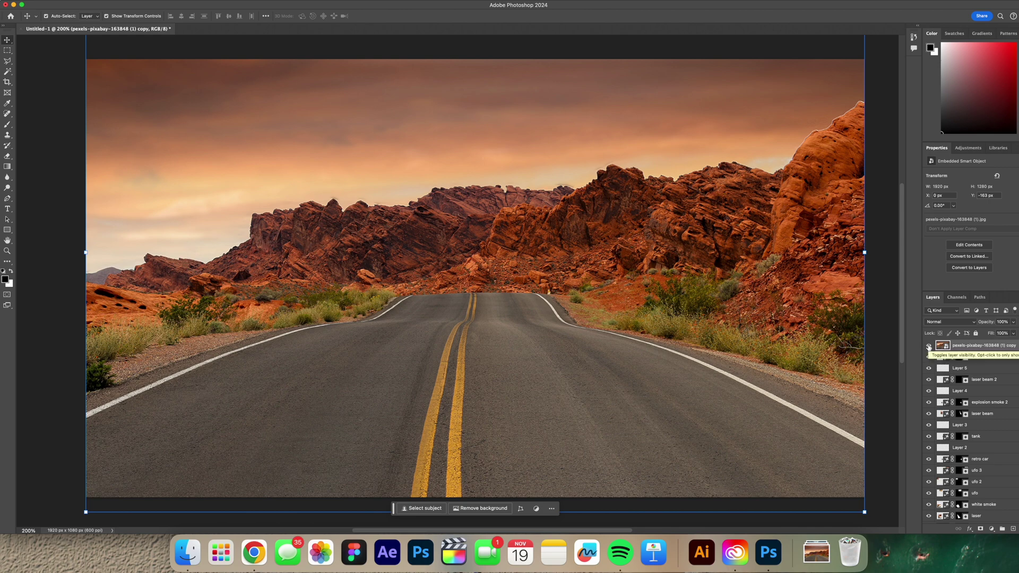
left_click(928, 347)
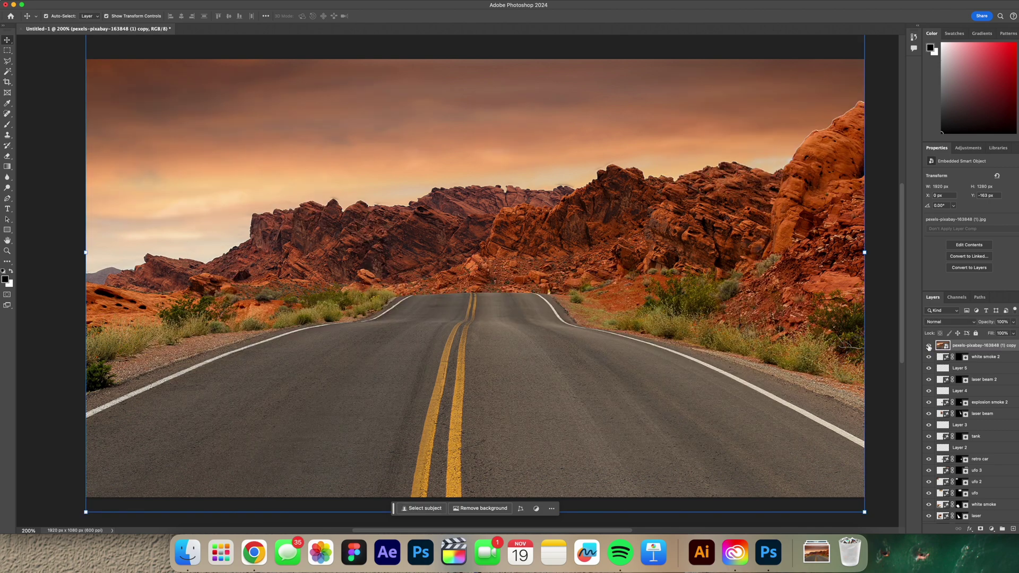
left_click(928, 346)
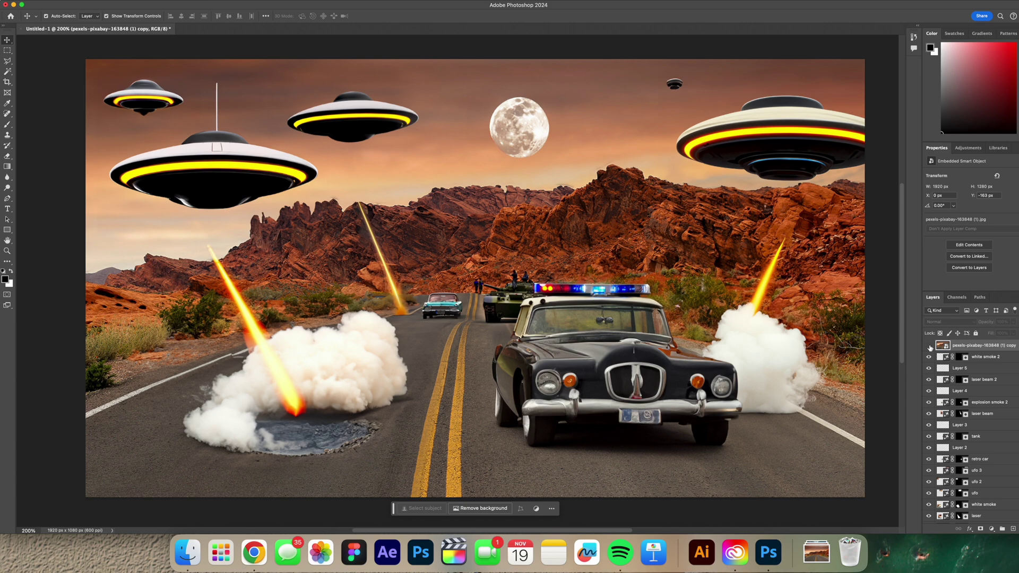
left_click(929, 347)
left_click(929, 347)
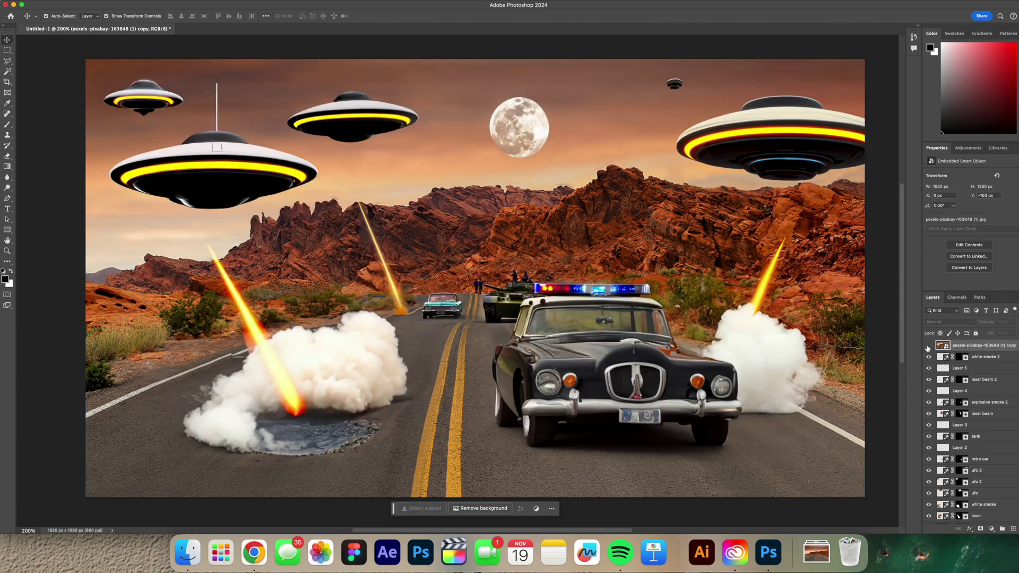